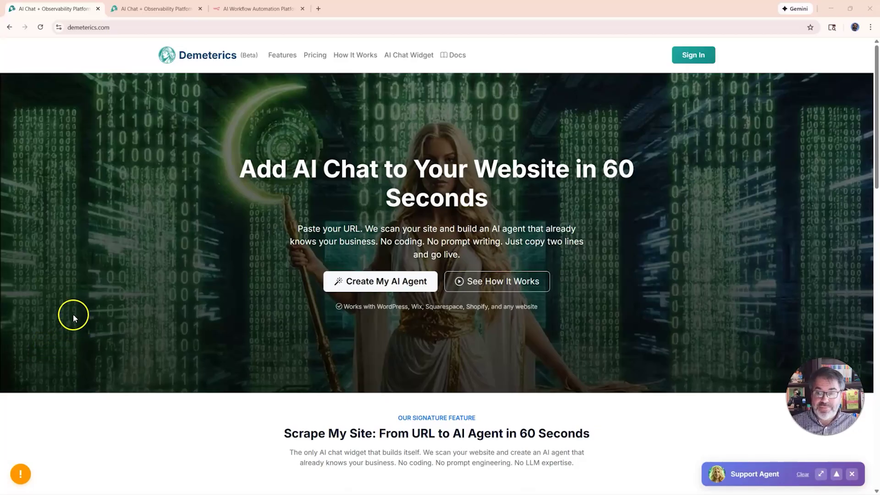
Step: Show the Demeterics page headlined 'Know What Your AI Costs and Whether It's Working.'
{"action": "left_click", "coordinate": [147, 8]}
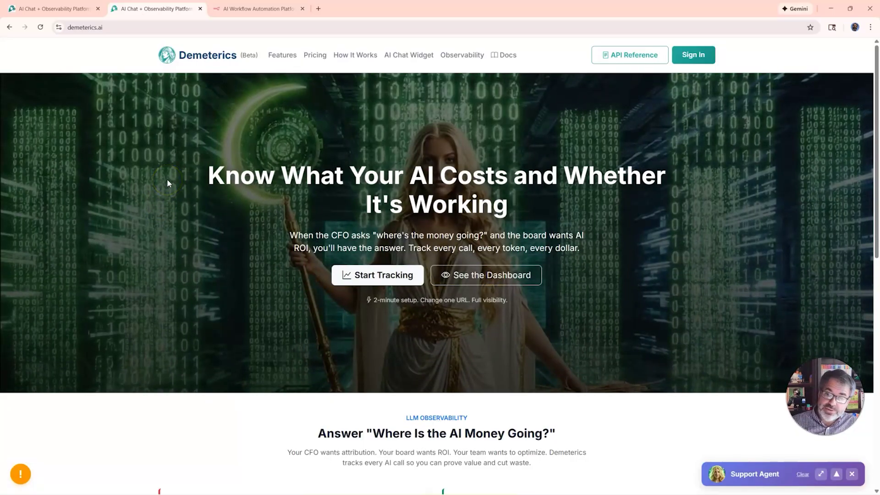
Step: Review the Check PUSD Emails workflow in n8n, then switch to its PUSD analysis email in Gmail
{"action": "key", "text": "alt+Tab"}
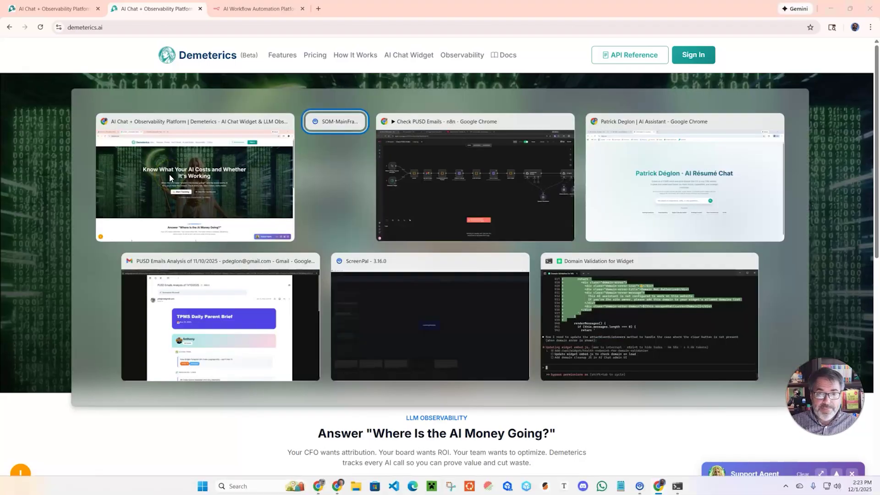
{"action": "key", "text": "alt+Tab"}
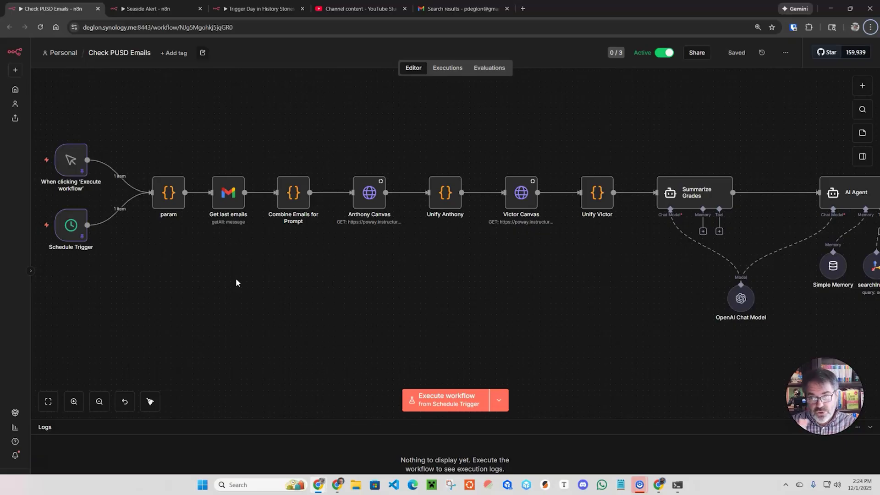
{"action": "left_click", "coordinate": [224, 287]}
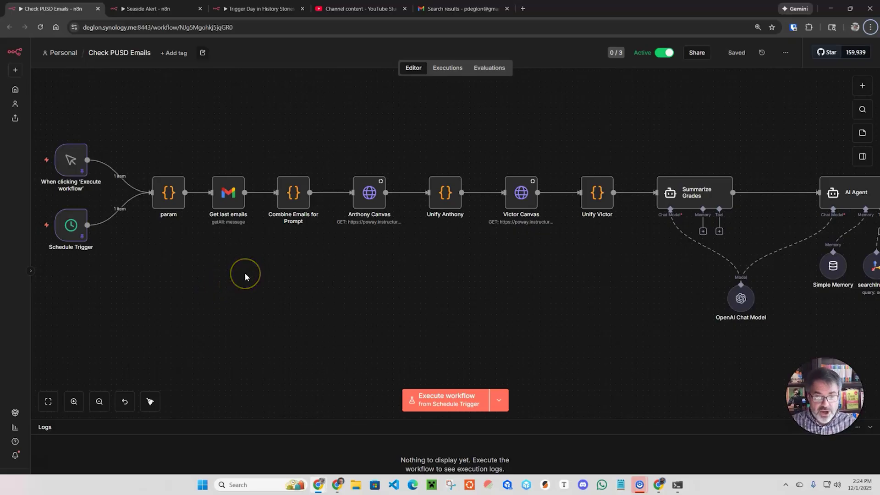
{"action": "key", "text": "alt+Tab"}
{"action": "key", "text": "alt+Tab"}
{"action": "key", "text": "alt+Tab"}
{"action": "key", "text": "alt+Tab"}
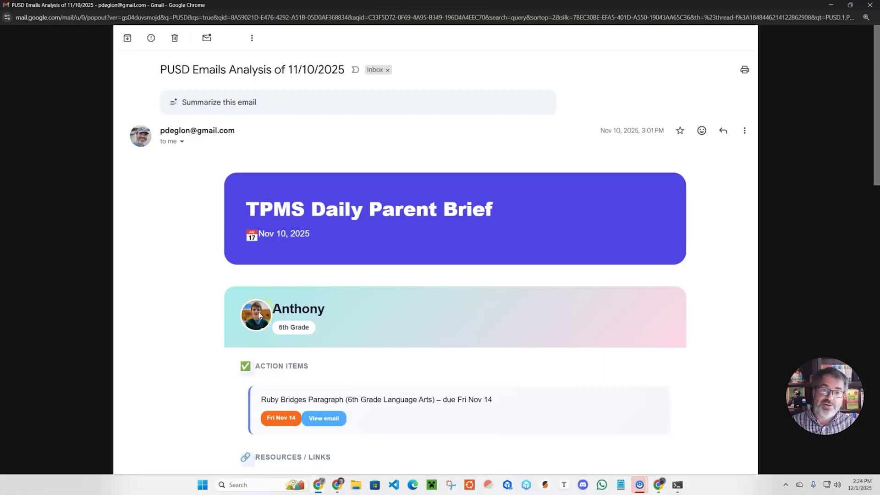
Step: Read through the 11/10/2025 TPMS Daily Parent Brief email, then go back to n8n
{"action": "left_click", "coordinate": [203, 333]}
{"action": "scroll", "coordinate": [190, 330], "scroll_direction": "down", "scroll_amount": 1}
{"action": "scroll", "coordinate": [190, 330], "scroll_direction": "down", "scroll_amount": 2}
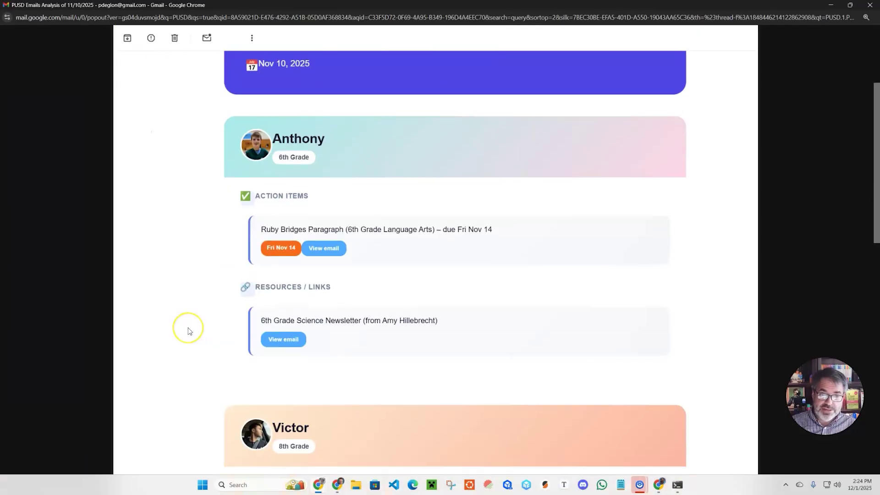
{"action": "scroll", "coordinate": [190, 331], "scroll_direction": "down", "scroll_amount": 5}
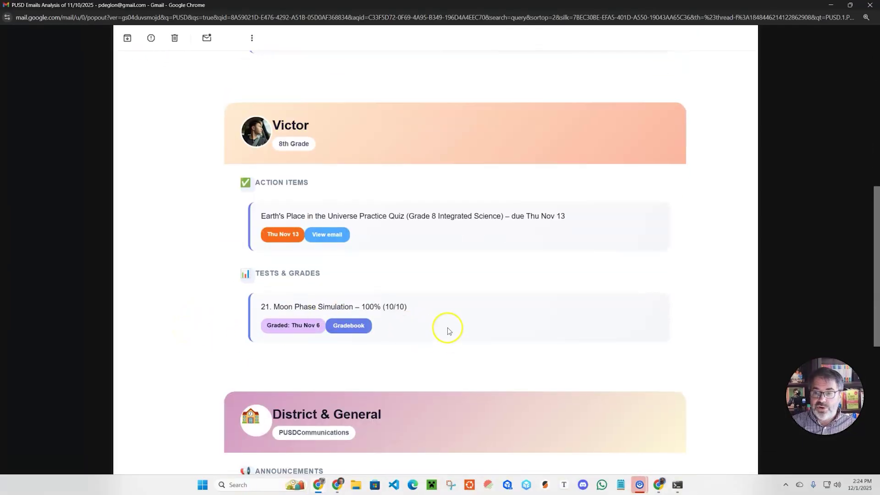
{"action": "scroll", "coordinate": [460, 303], "scroll_direction": "down", "scroll_amount": 2}
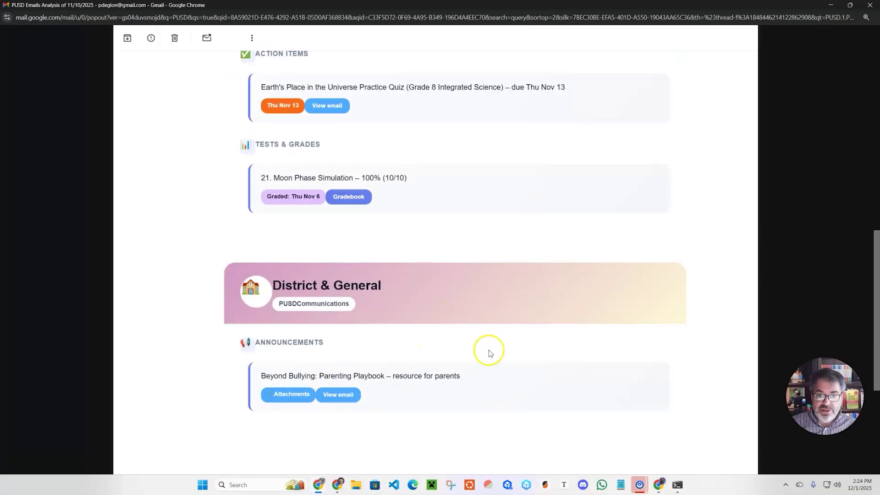
{"action": "scroll", "coordinate": [482, 279], "scroll_direction": "up", "scroll_amount": 3}
{"action": "scroll", "coordinate": [483, 282], "scroll_direction": "up", "scroll_amount": 4}
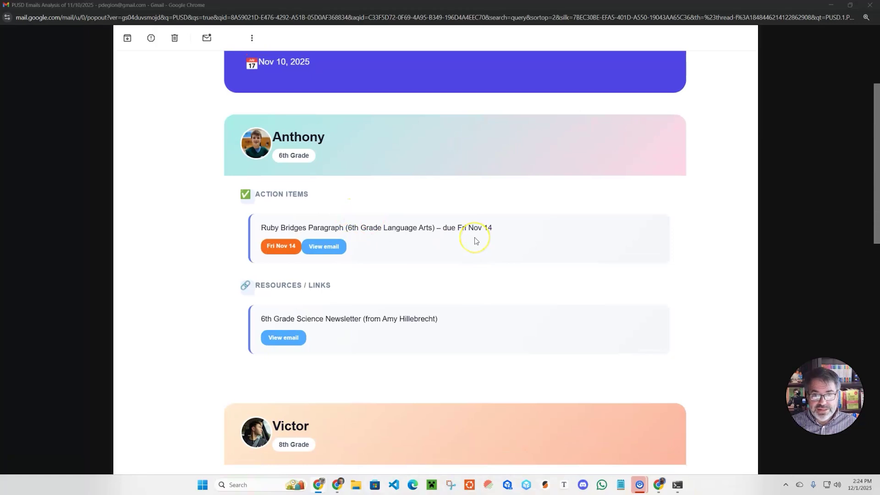
{"action": "key", "text": "alt+Tab"}
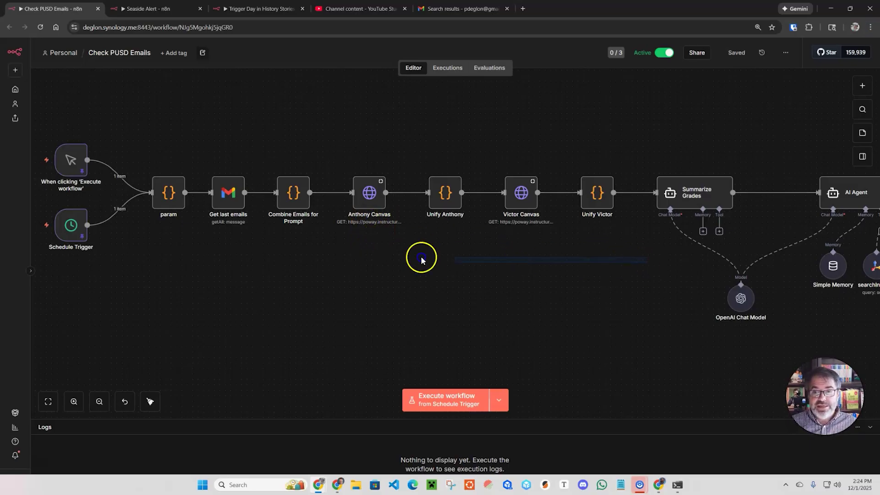
Step: Pan to the Clean output and Send a message nodes, then switch to the Seaside Alert workflow
{"action": "left_click_drag", "start_coordinate": [549, 285], "coordinate": [308, 278]}
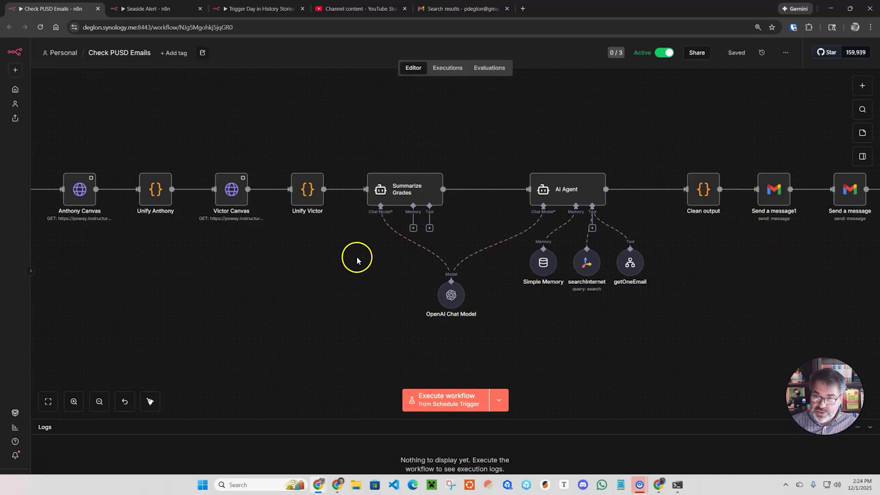
{"action": "left_click", "coordinate": [148, 9]}
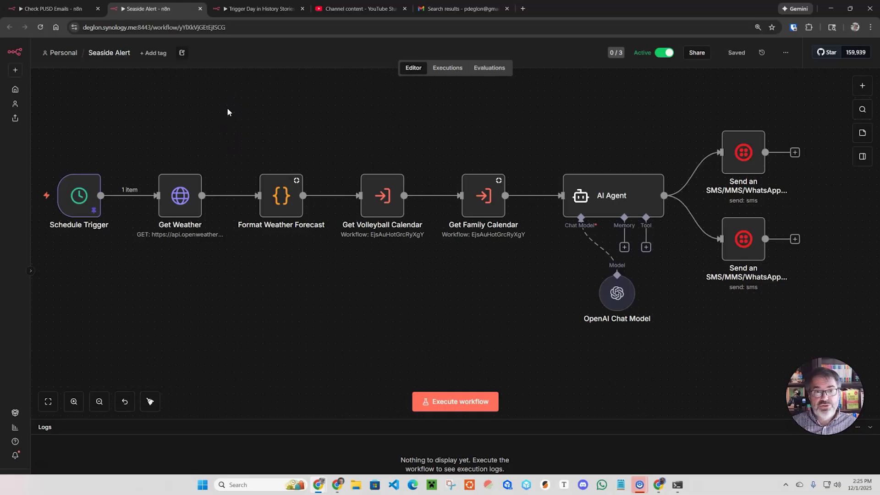
Step: Switch to the Trigger Day in History Stories workflow tab
{"action": "left_click", "coordinate": [255, 8]}
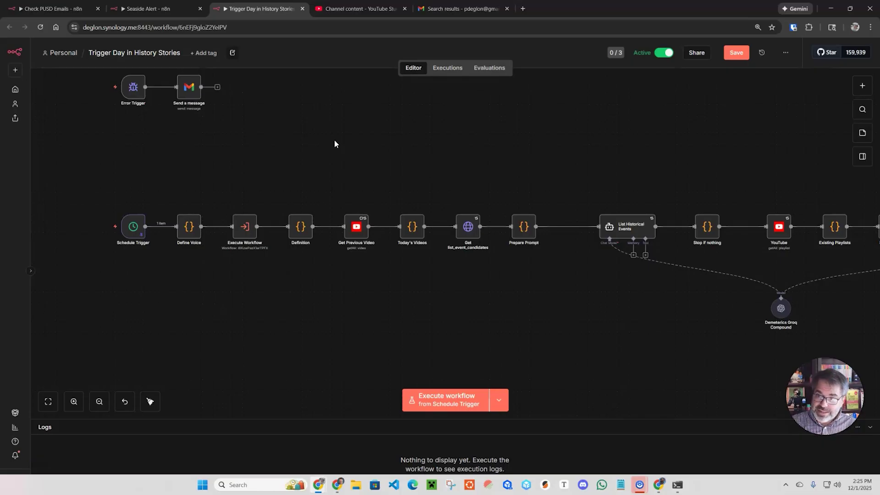
Step: Pan to the end of the history-story pipeline, then show the channel's Shorts in YouTube Studio
{"action": "scroll", "coordinate": [539, 184], "scroll_direction": "right", "scroll_amount": 10}
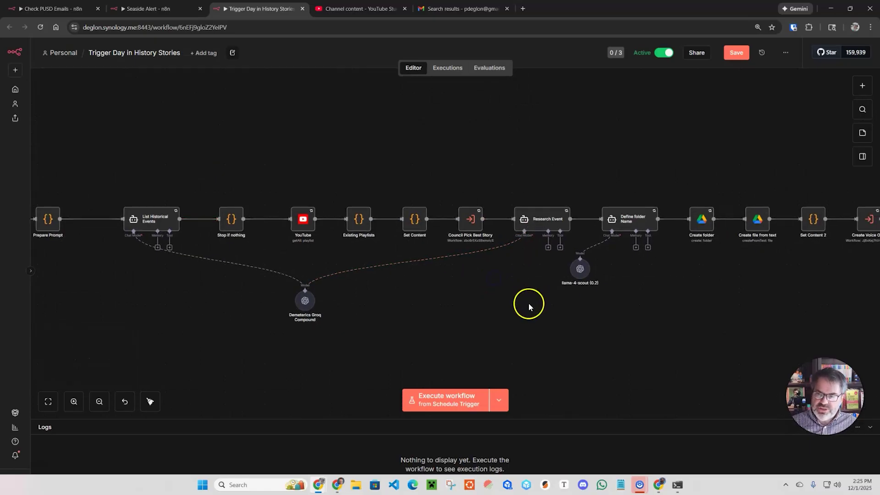
{"action": "scroll", "coordinate": [630, 230], "scroll_direction": "right", "scroll_amount": 6}
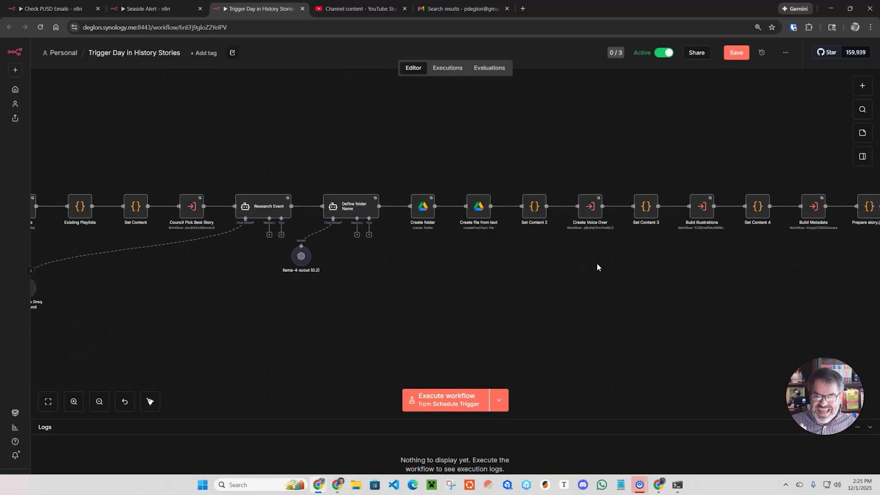
{"action": "left_click", "coordinate": [701, 251]}
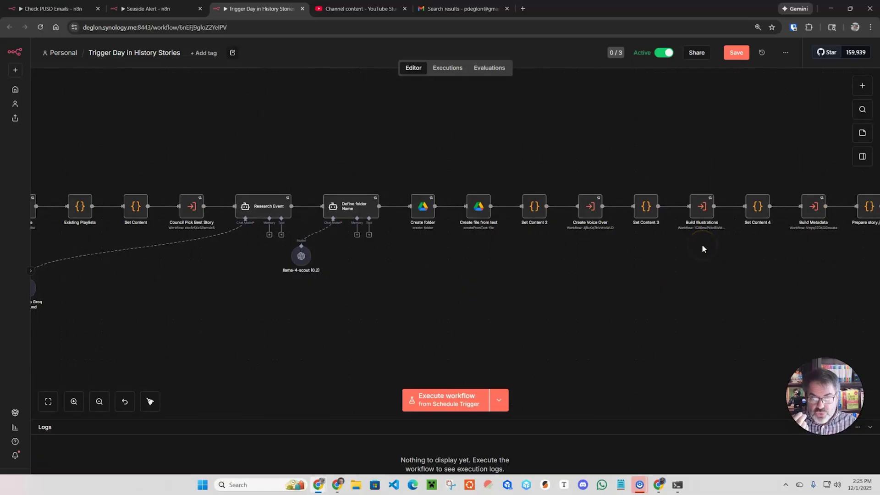
{"action": "left_click_drag", "start_coordinate": [780, 231], "coordinate": [558, 219]}
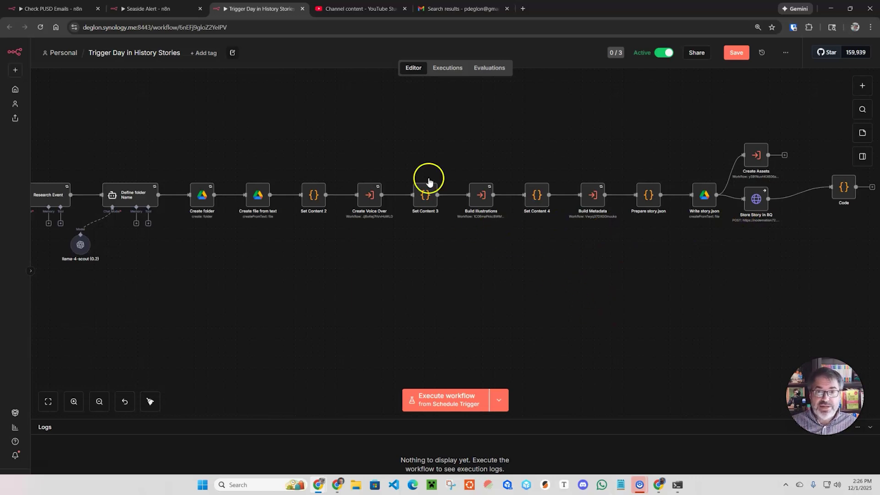
{"action": "left_click", "coordinate": [341, 10]}
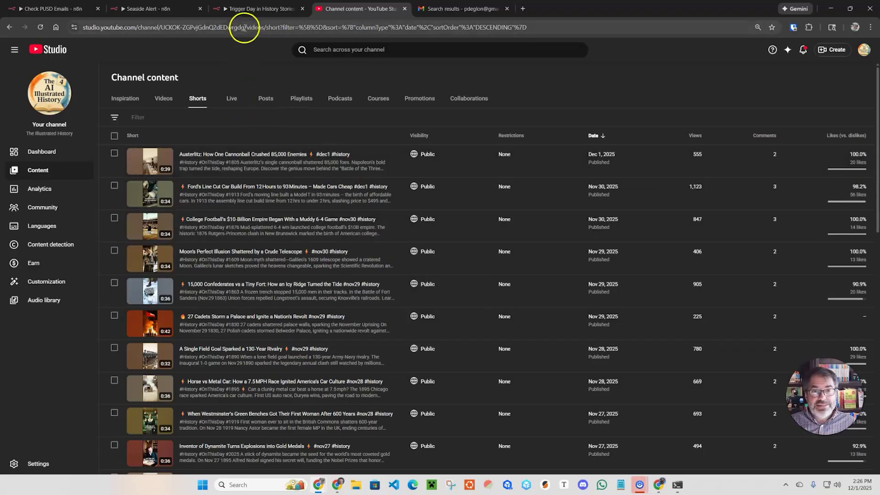
Step: Bring up n8n's 'Start automating today' cloud sign-up page with the 14-day free trial
{"action": "key", "text": "alt+Tab"}
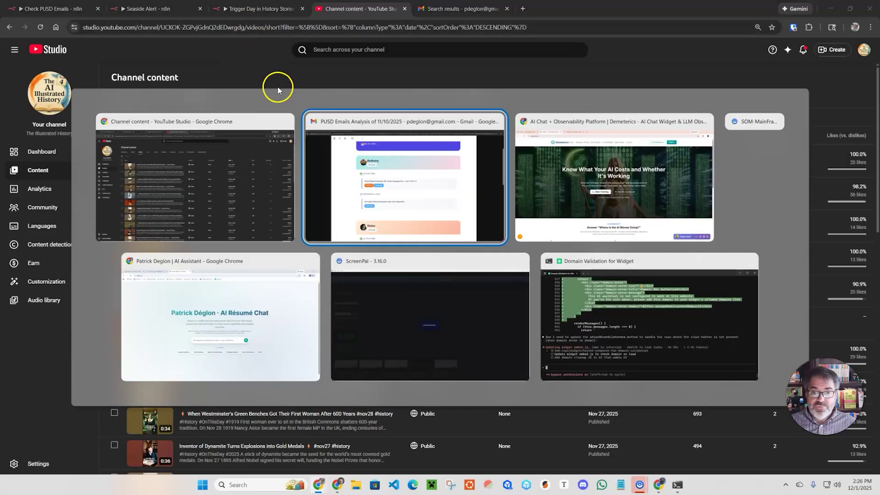
{"action": "left_click", "coordinate": [530, 187]}
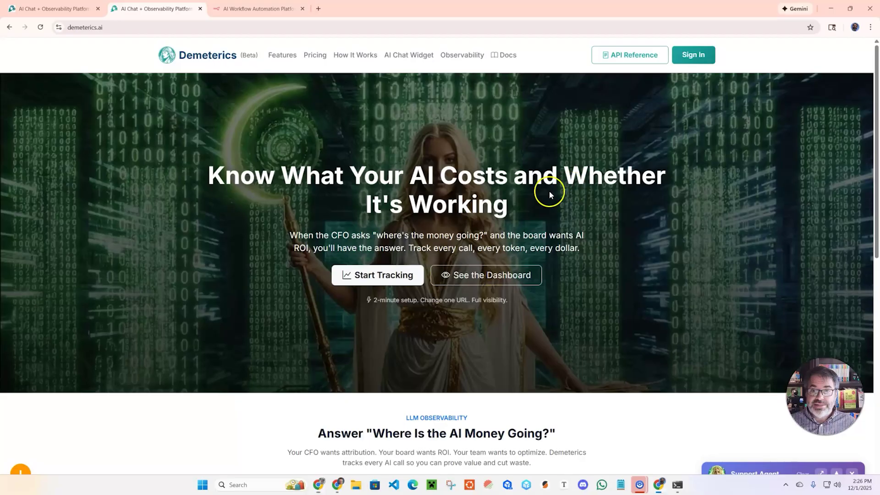
{"action": "left_click", "coordinate": [252, 8]}
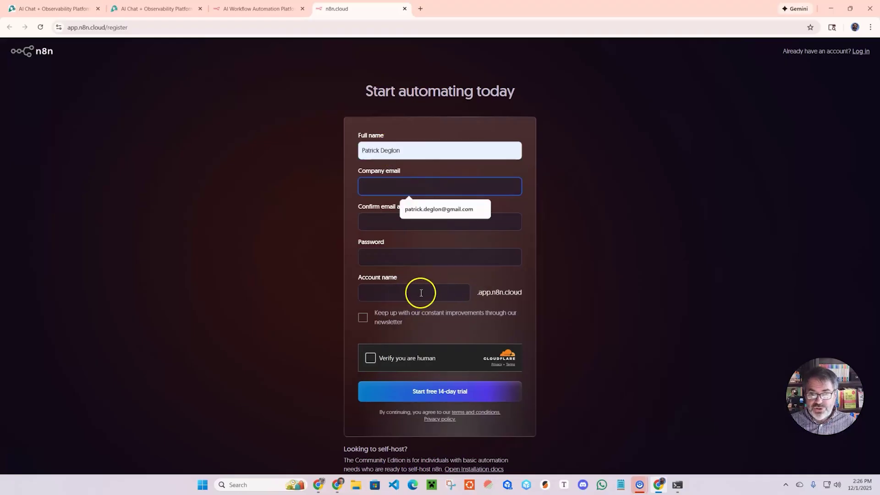
{"action": "key", "text": "alt+Tab"}
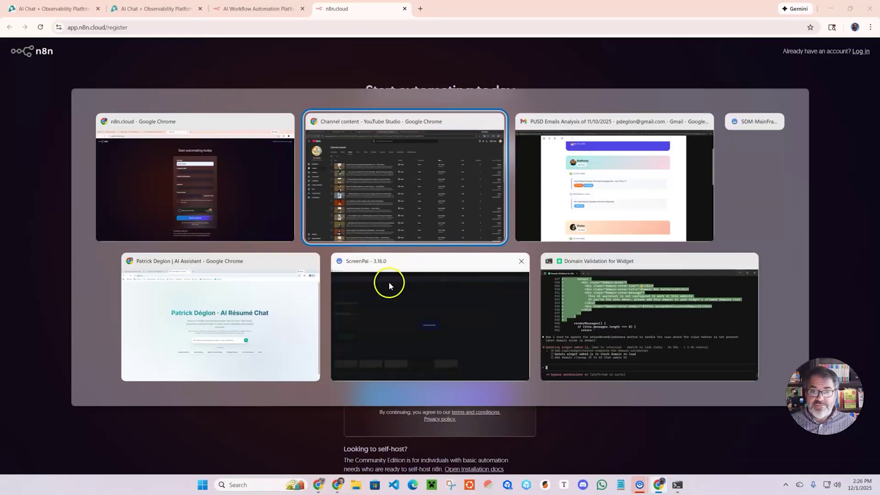
Step: Look at the PNPS support and deglon.ai - AI Agent workflows, then return to the résumé chat
{"action": "left_click", "coordinate": [244, 297]}
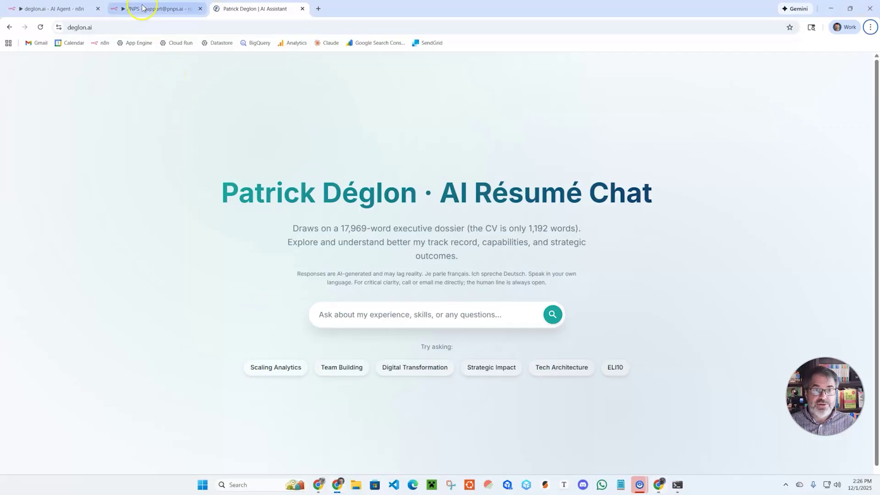
{"action": "left_click", "coordinate": [141, 12]}
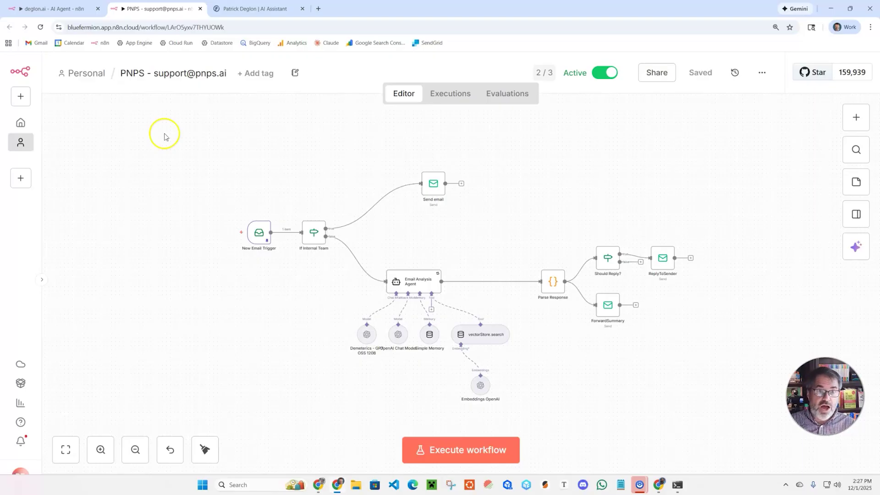
{"action": "left_click", "coordinate": [51, 8]}
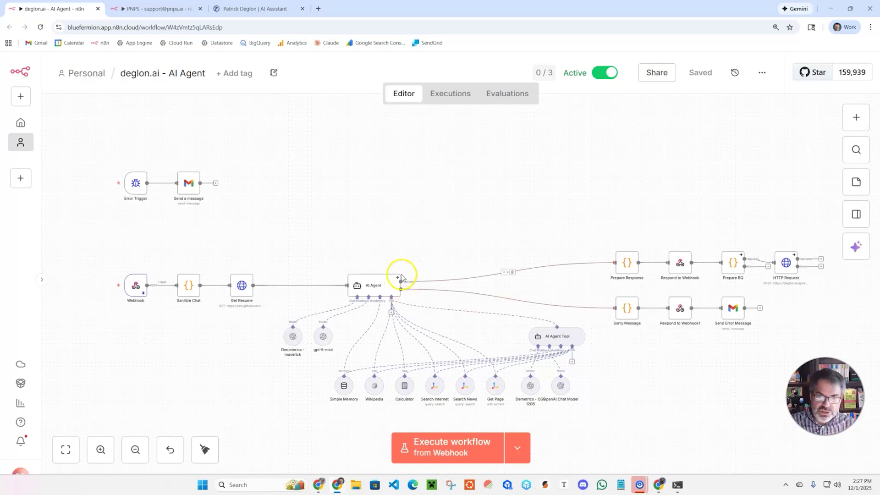
{"action": "left_click", "coordinate": [251, 10]}
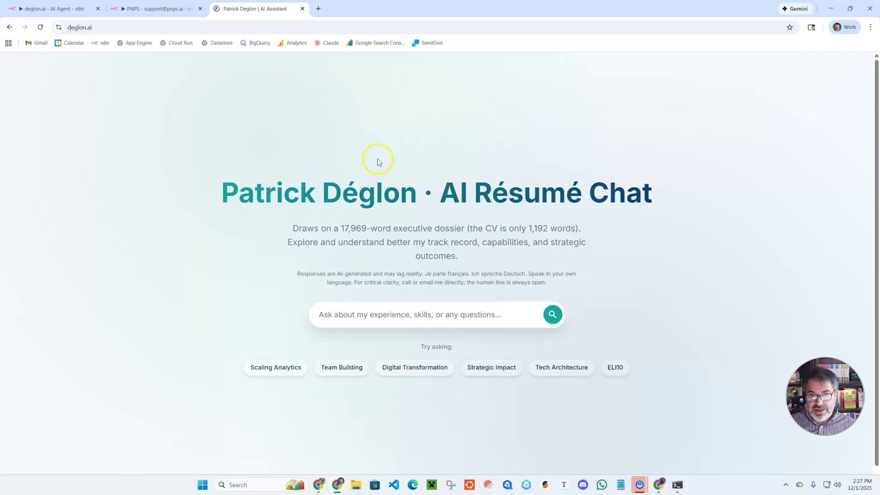
Step: Ask the résumé chat the Digital Transformation question, read the change-management answer, and return to n8n
{"action": "left_click", "coordinate": [418, 368]}
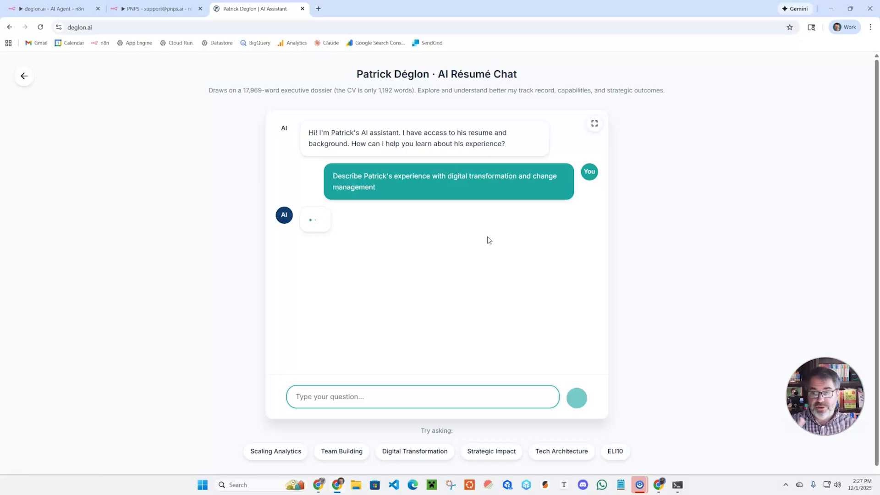
{"action": "left_click", "coordinate": [482, 240]}
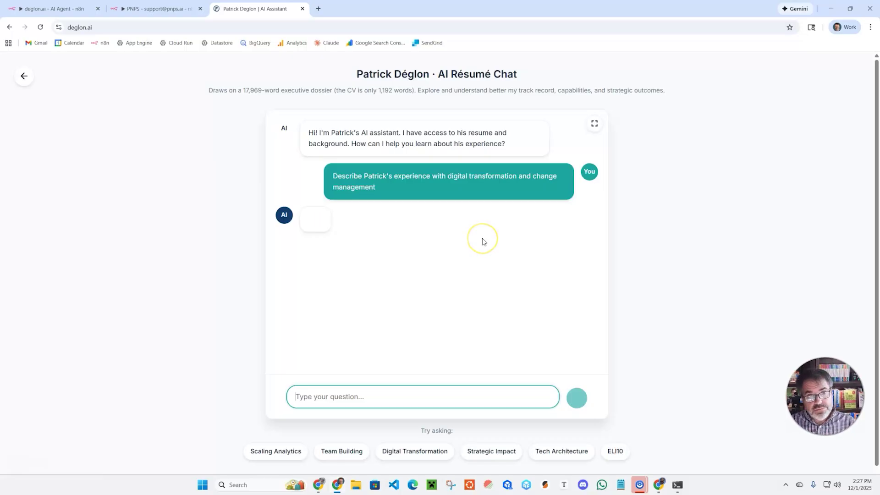
{"action": "left_click", "coordinate": [418, 238]}
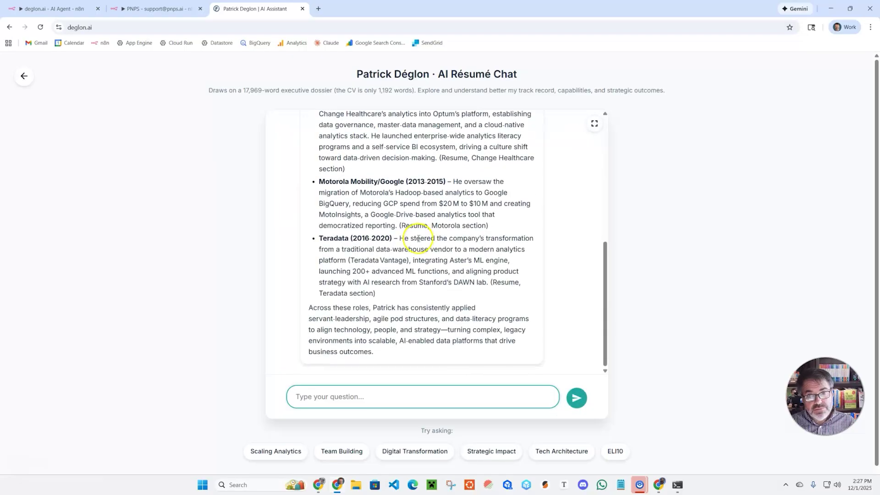
{"action": "scroll", "coordinate": [385, 277], "scroll_direction": "up", "scroll_amount": 5}
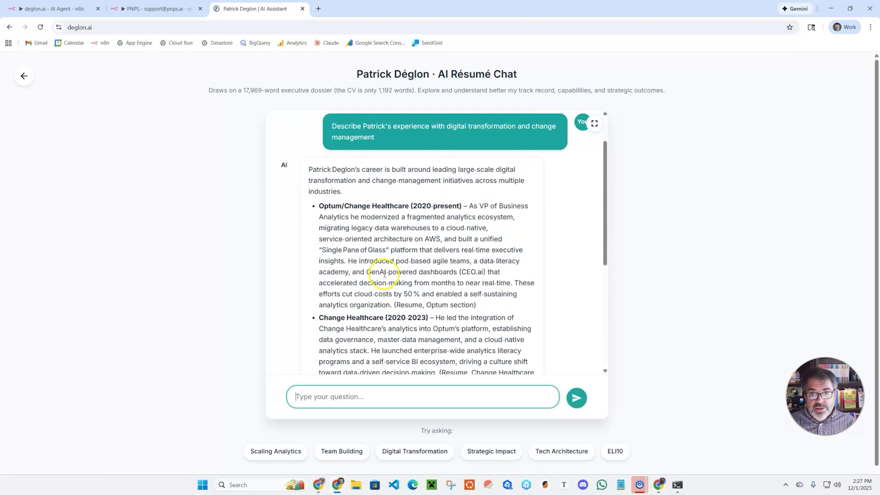
{"action": "left_click", "coordinate": [36, 7]}
{"action": "left_click", "coordinate": [29, 98]}
Step: Create My workflow 9 in Personal, starting with a publicly available hosted 'When chat message received' trigger
{"action": "mouse_move", "coordinate": [42, 126]}
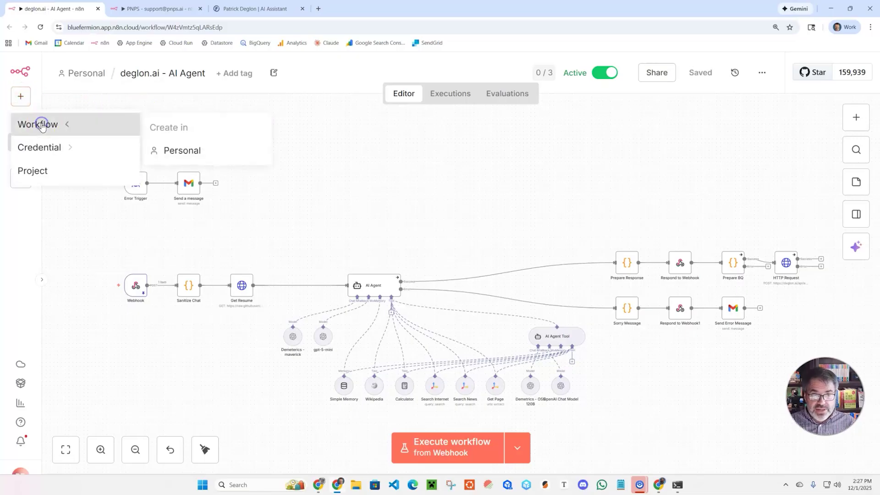
{"action": "left_click", "coordinate": [174, 150]}
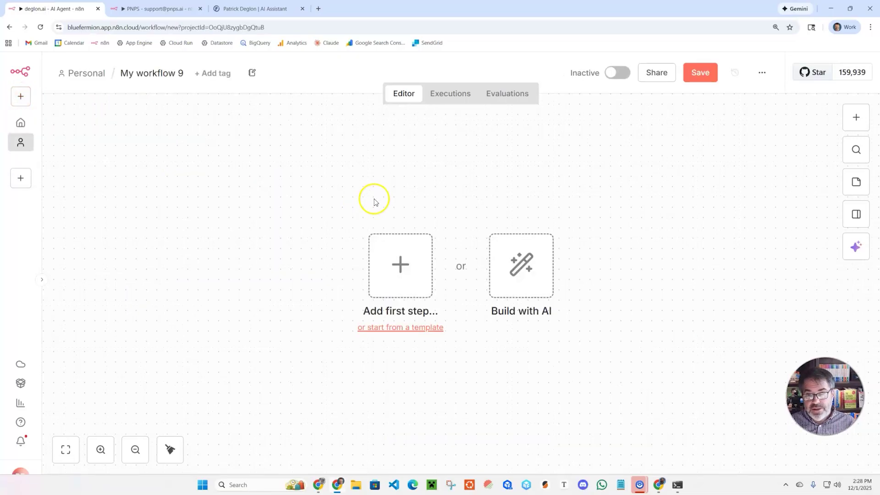
{"action": "left_click", "coordinate": [397, 266]}
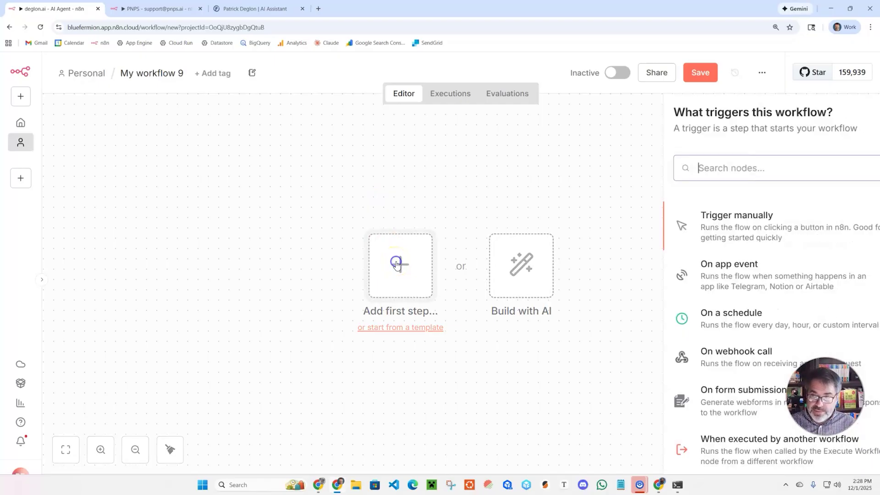
{"action": "left_click", "coordinate": [721, 223]}
{"action": "left_click", "coordinate": [692, 168]}
{"action": "type", "text": "chat"}
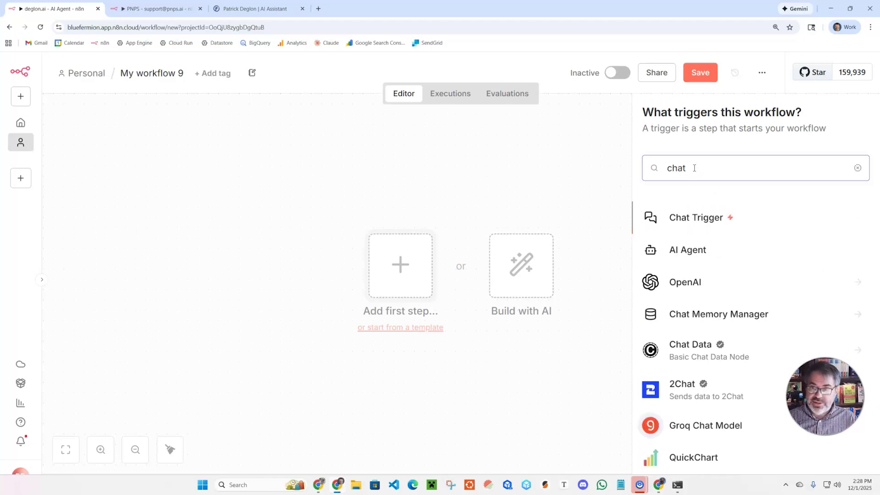
{"action": "left_click", "coordinate": [700, 219]}
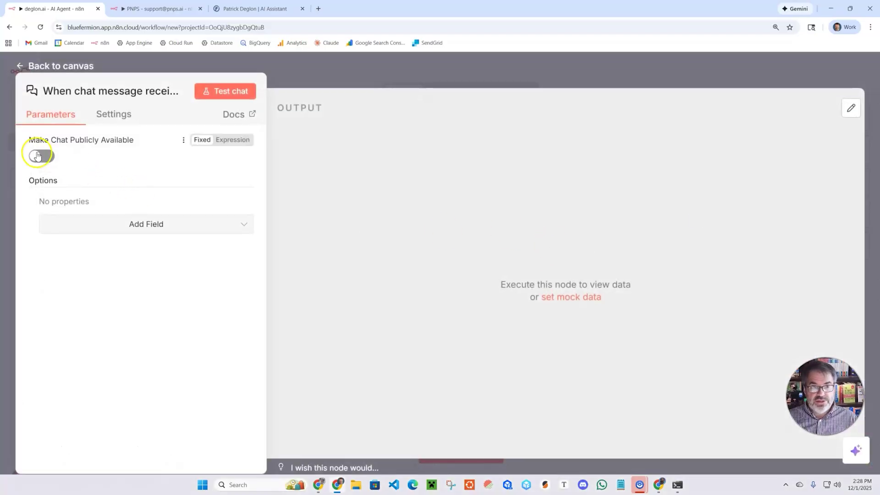
{"action": "left_click", "coordinate": [38, 156]}
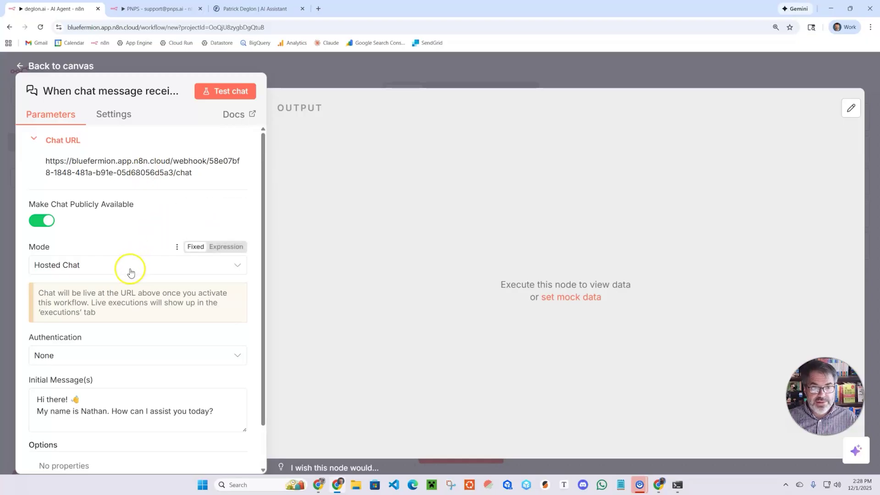
{"action": "left_click", "coordinate": [380, 69]}
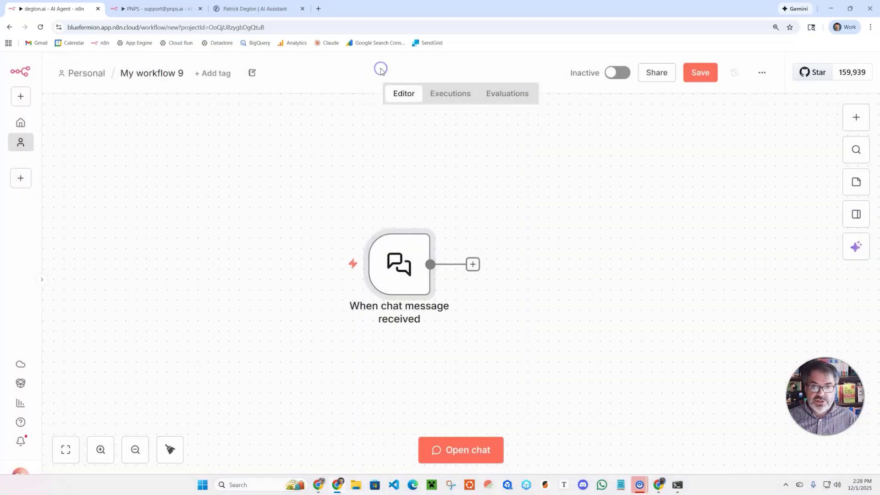
Step: Add an AI Agent node after the chat trigger and begin attaching its chat model
{"action": "left_click", "coordinate": [472, 264]}
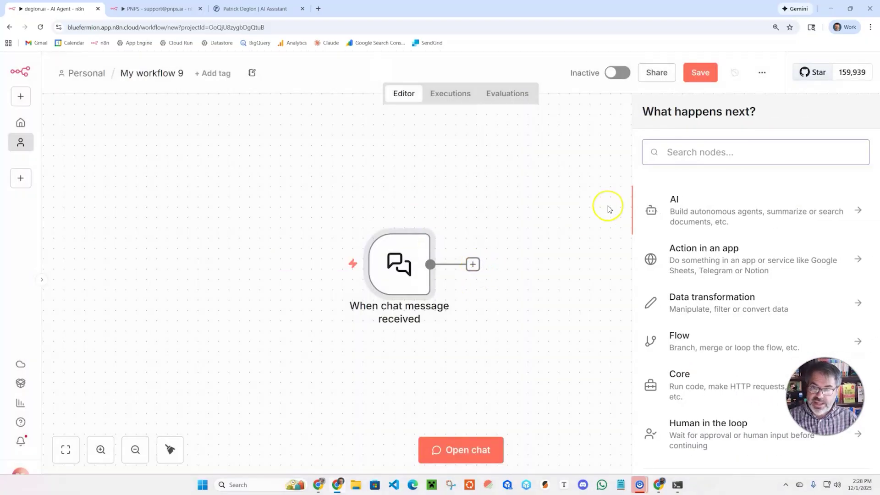
{"action": "type", "text": "ai"}
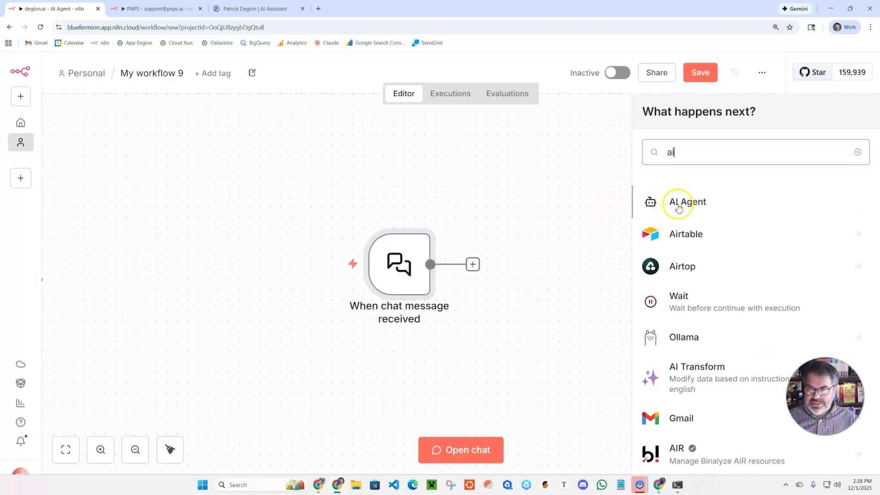
{"action": "left_click", "coordinate": [679, 207]}
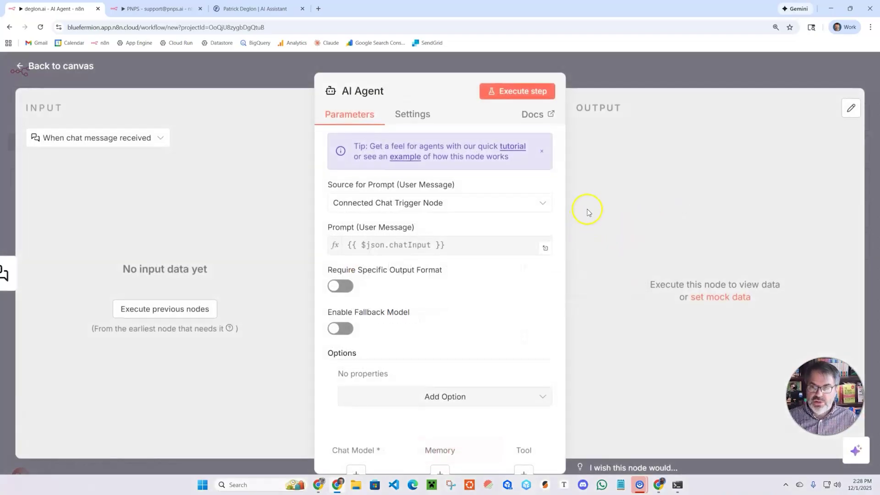
{"action": "left_click", "coordinate": [614, 69]}
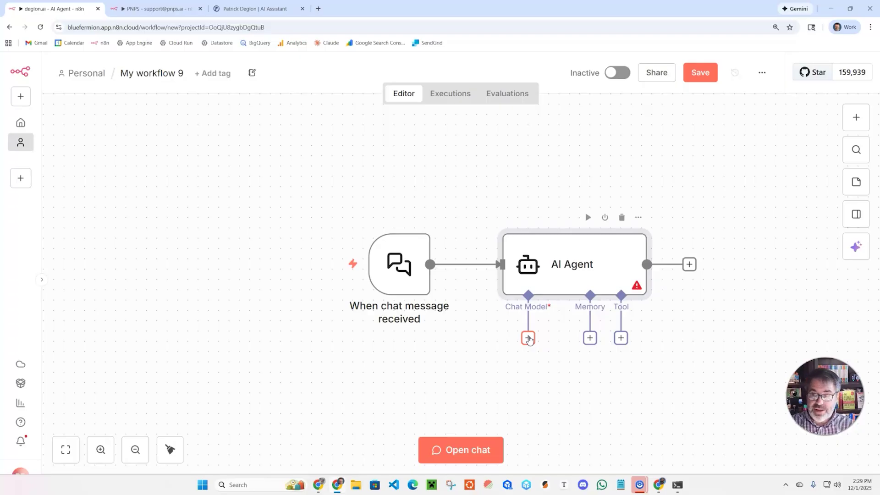
{"action": "left_click", "coordinate": [533, 339]}
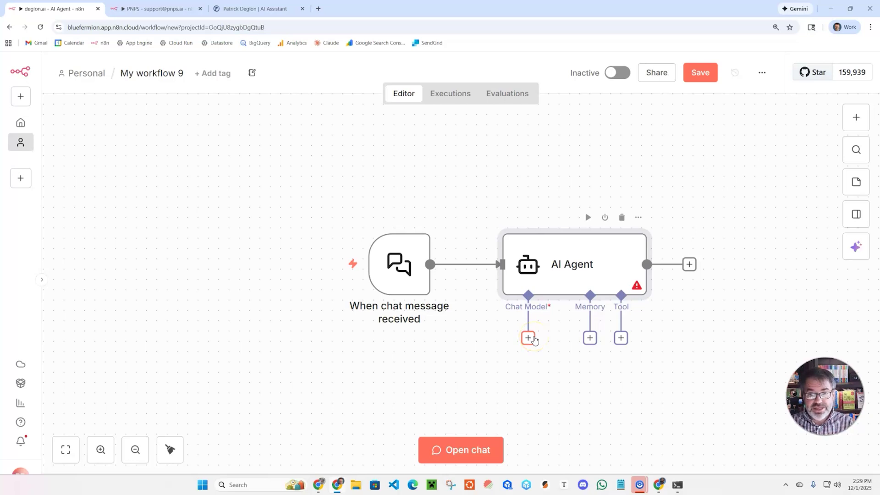
{"action": "left_click", "coordinate": [485, 326]}
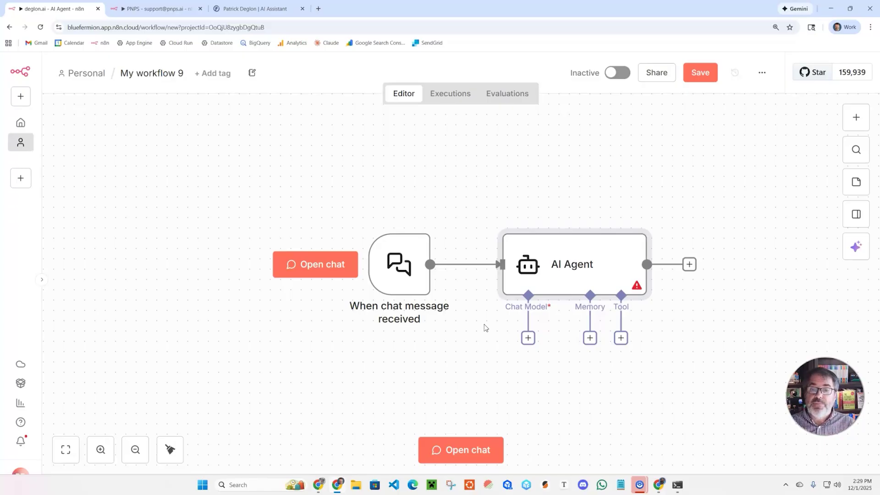
Step: Attach an OpenAI Chat Model (gpt-4.1-mini) to the AI Agent
{"action": "left_click", "coordinate": [527, 338]}
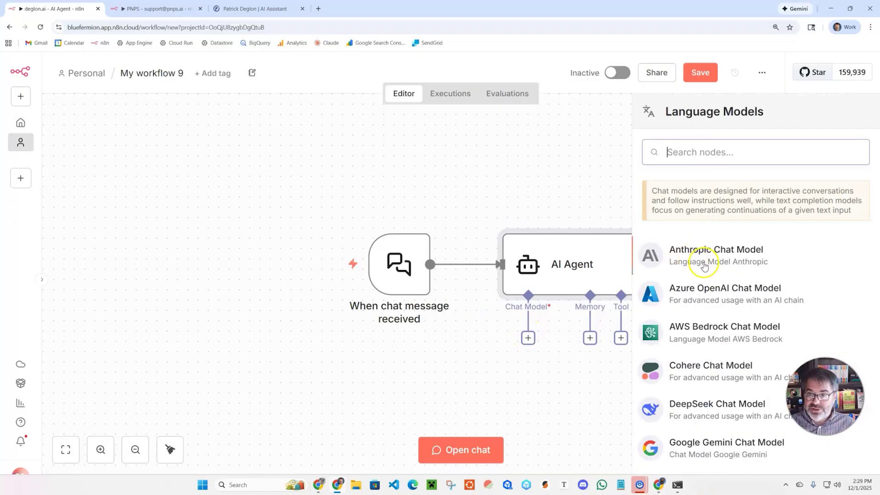
{"action": "type", "text": "open"}
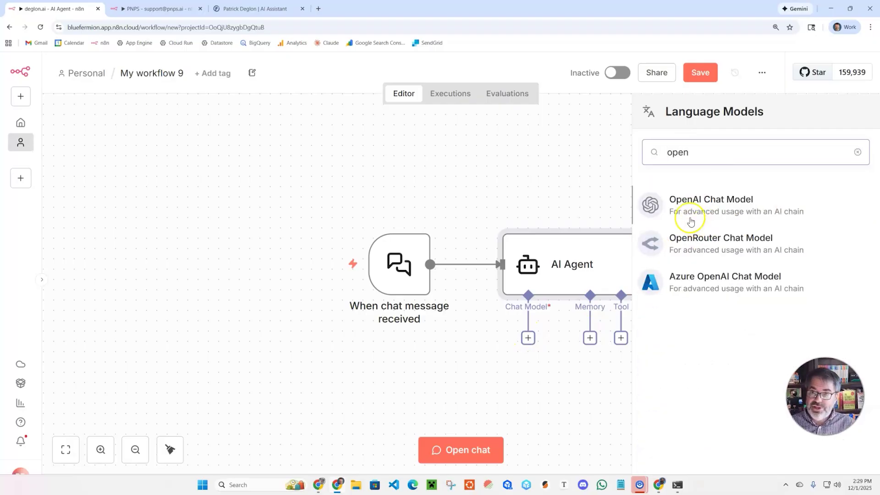
{"action": "left_click", "coordinate": [729, 205]}
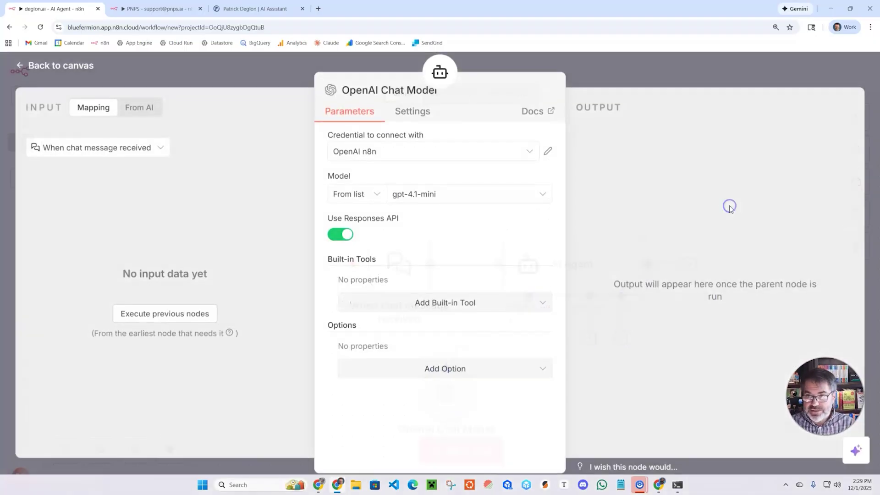
{"action": "left_click", "coordinate": [548, 152]}
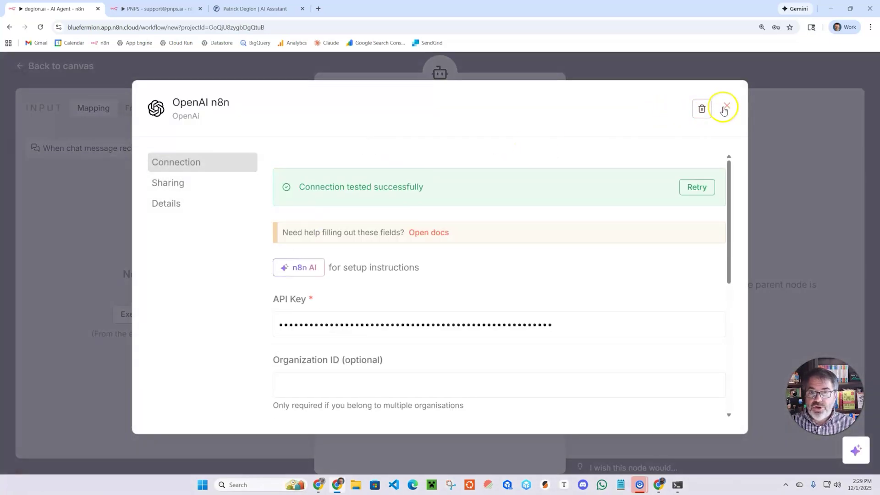
{"action": "left_click", "coordinate": [724, 110]}
Step: Start a new OpenAI credential, then switch to the other browser window
{"action": "left_click", "coordinate": [407, 150]}
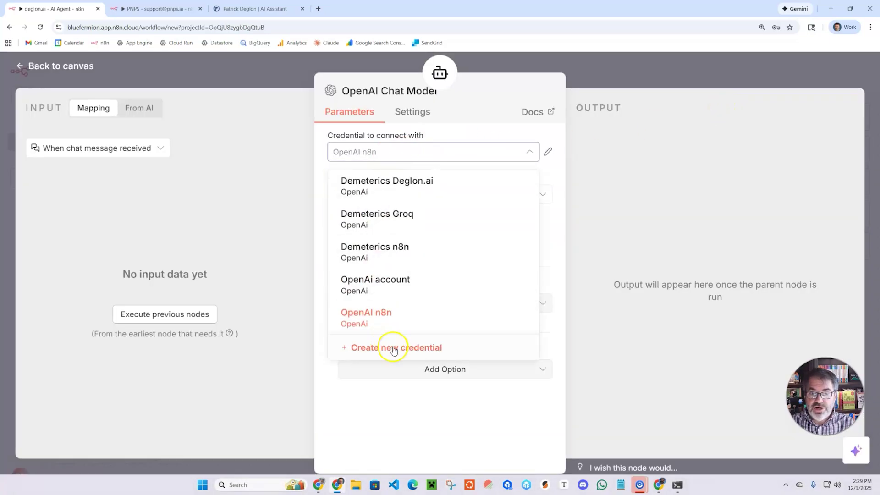
{"action": "left_click", "coordinate": [393, 351]}
{"action": "left_click", "coordinate": [315, 274]}
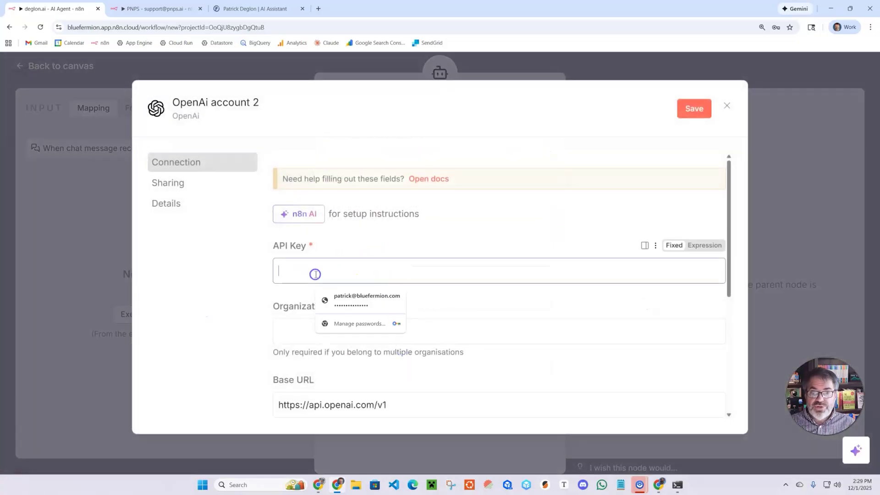
{"action": "left_click", "coordinate": [389, 240]}
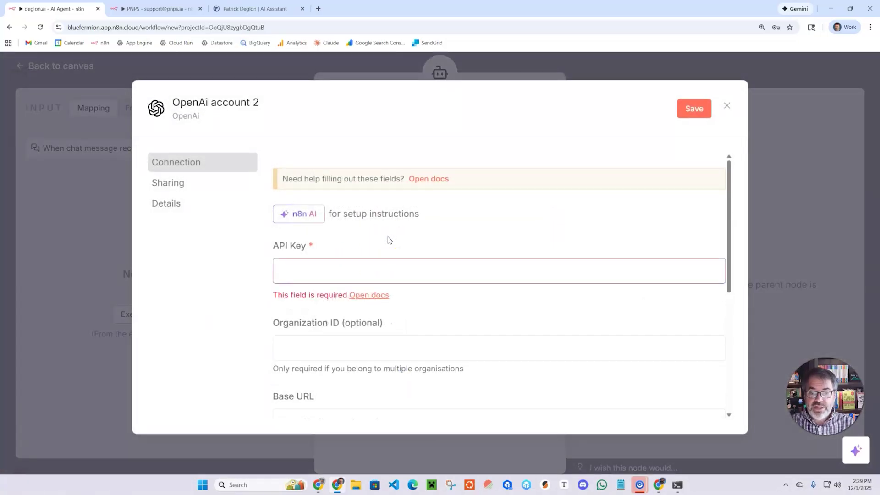
{"action": "left_click", "coordinate": [659, 484]}
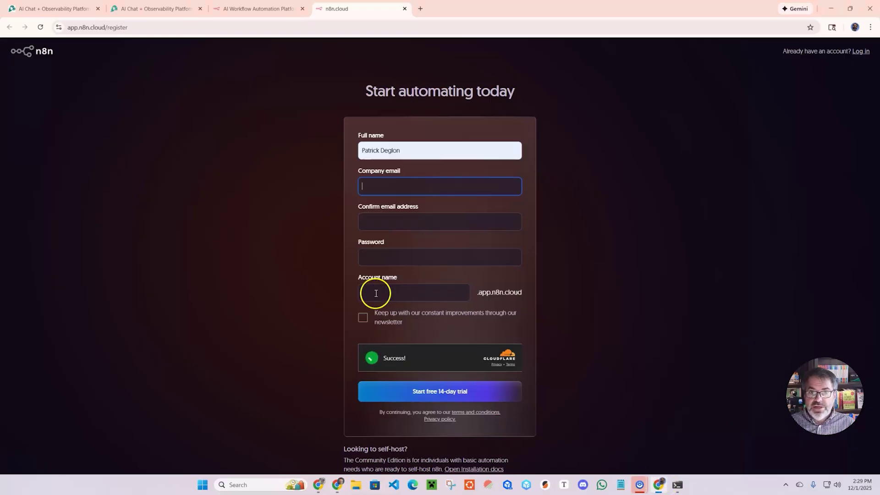
Step: Sign in to Demeterics with Google and go to the still-empty API Keys page
{"action": "left_click", "coordinate": [156, 9]}
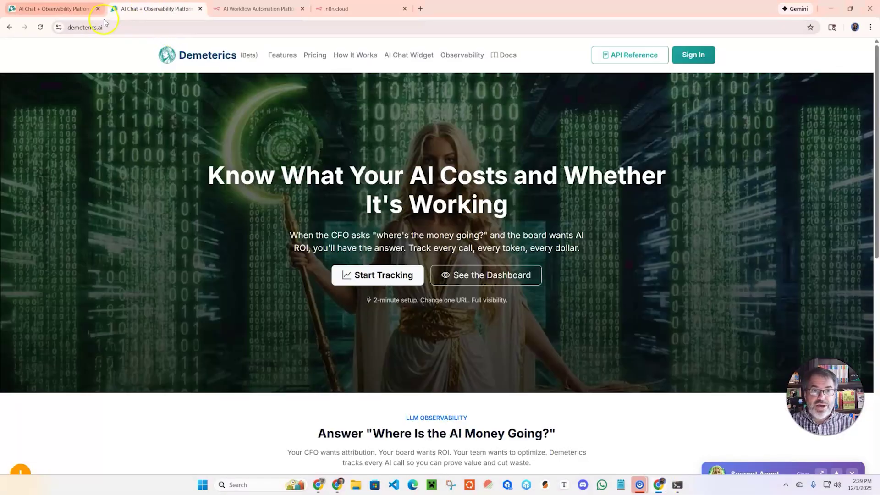
{"action": "left_click", "coordinate": [50, 8]}
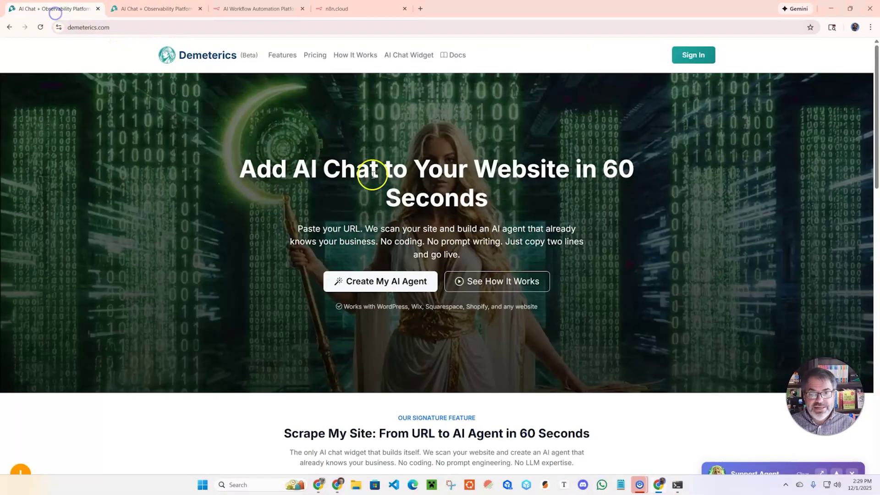
{"action": "left_click", "coordinate": [158, 9]}
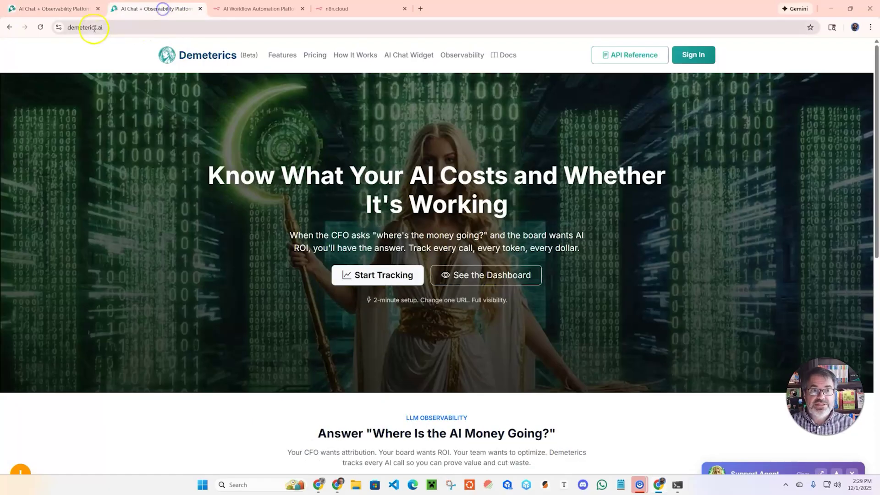
{"action": "left_click", "coordinate": [120, 29]}
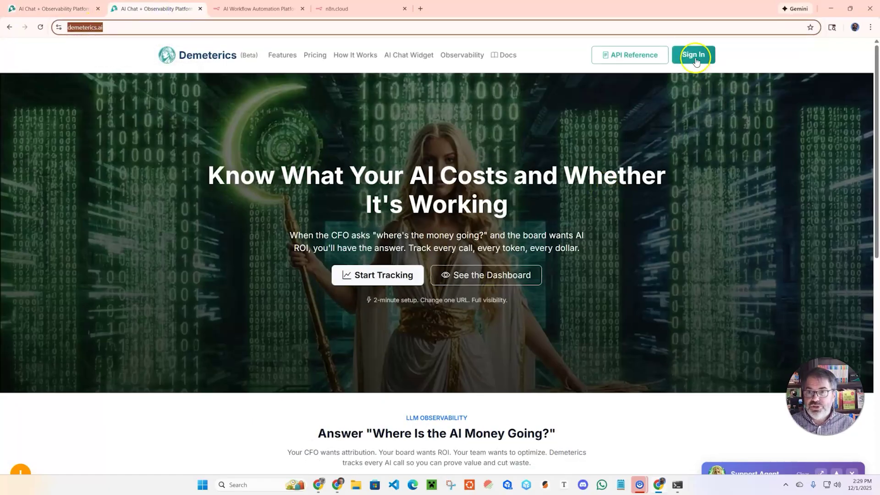
{"action": "left_click", "coordinate": [691, 54]}
{"action": "left_click", "coordinate": [465, 292]}
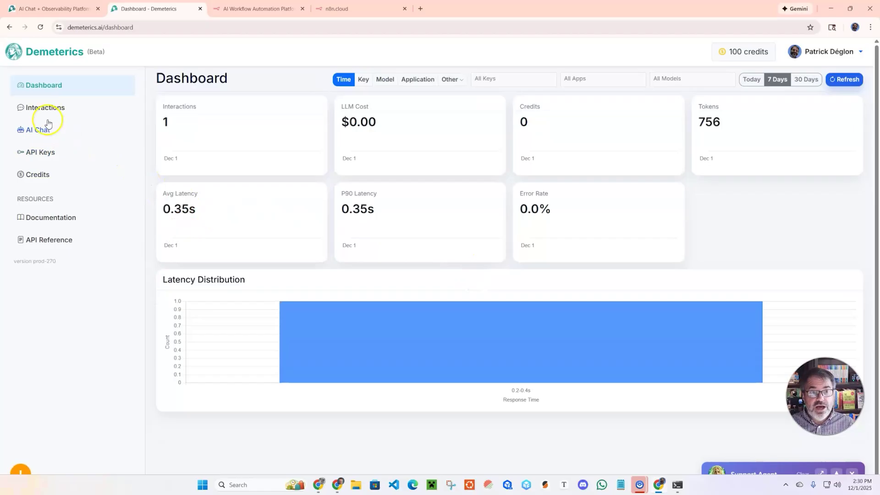
{"action": "left_click", "coordinate": [38, 155]}
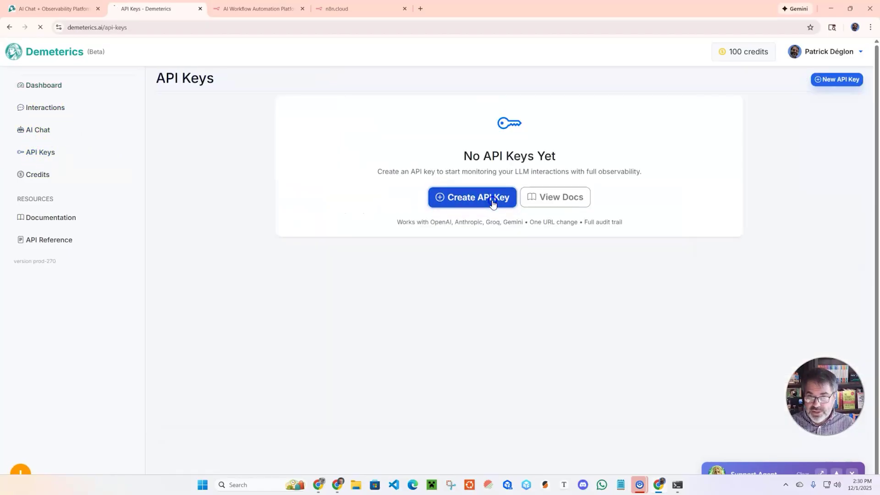
Step: Create a managed API key named 'Test Chat' with application tag 'test'
{"action": "left_click", "coordinate": [492, 202]}
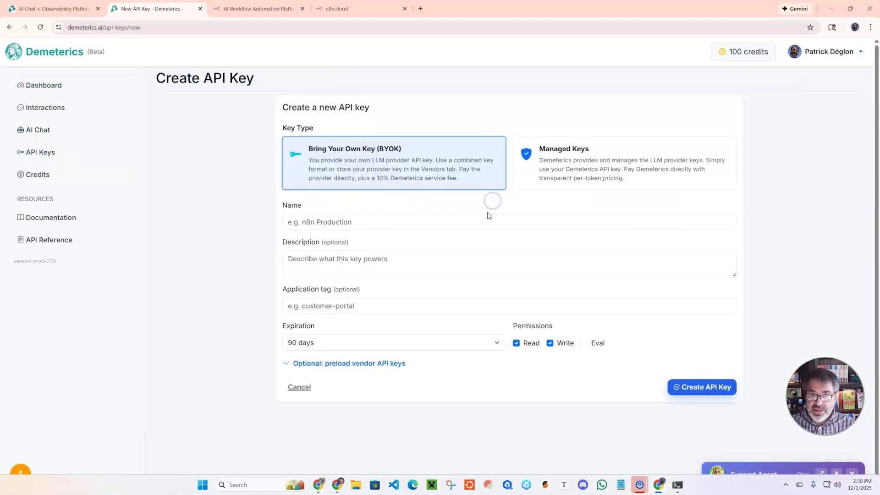
{"action": "left_click", "coordinate": [577, 168]}
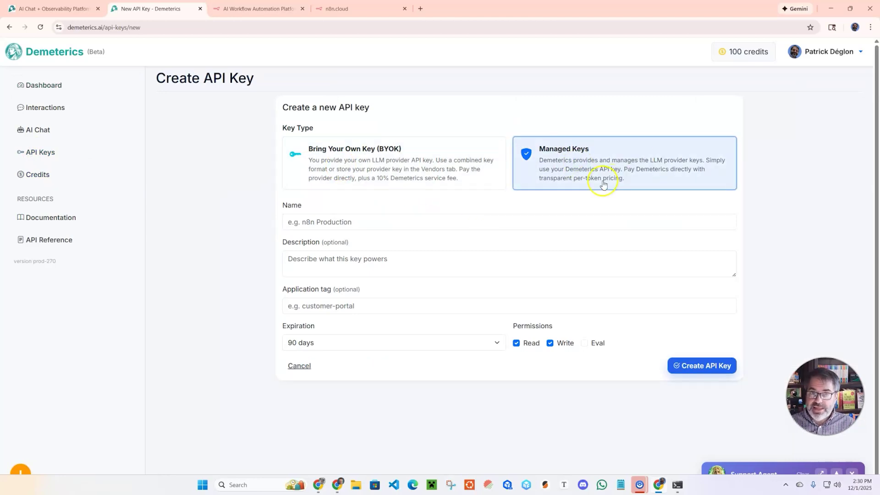
{"action": "left_click", "coordinate": [374, 220]}
{"action": "type", "text": "Test Chat"}
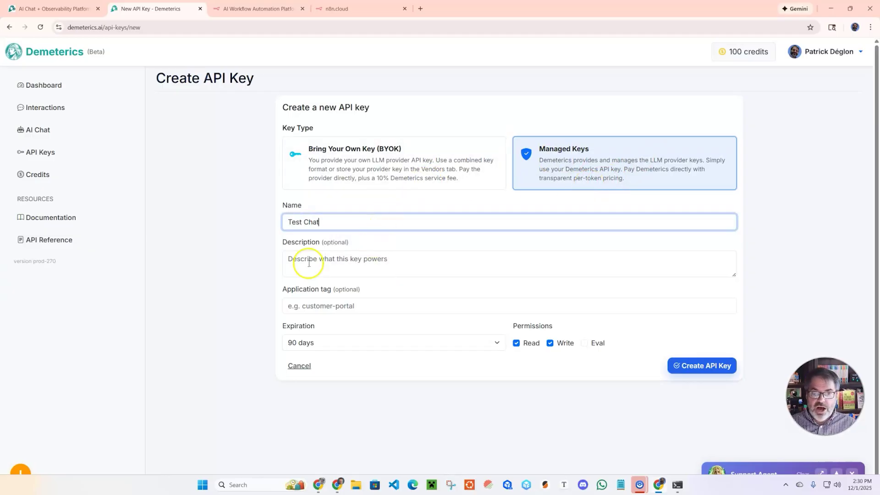
{"action": "left_click", "coordinate": [336, 310]}
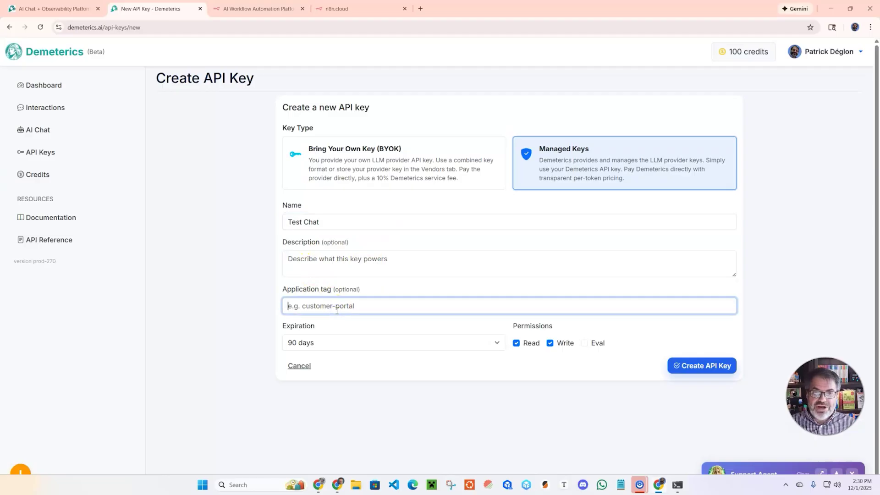
{"action": "type", "text": "test"}
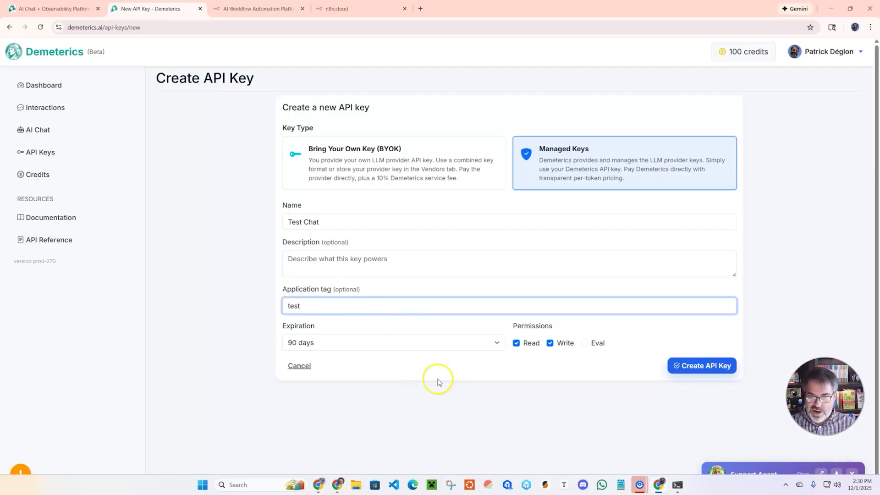
{"action": "left_click", "coordinate": [729, 367]}
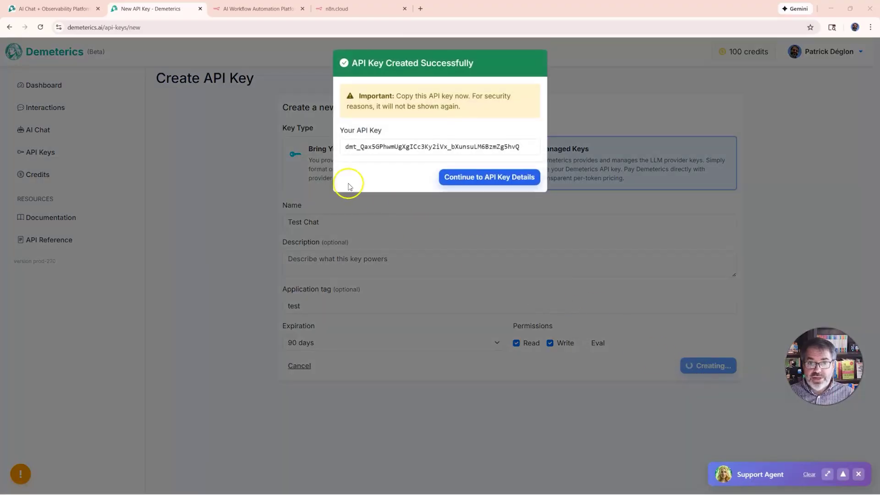
Step: Copy the new key and view its details with the Groq base URL
{"action": "left_click_drag", "start_coordinate": [341, 148], "coordinate": [515, 147]}
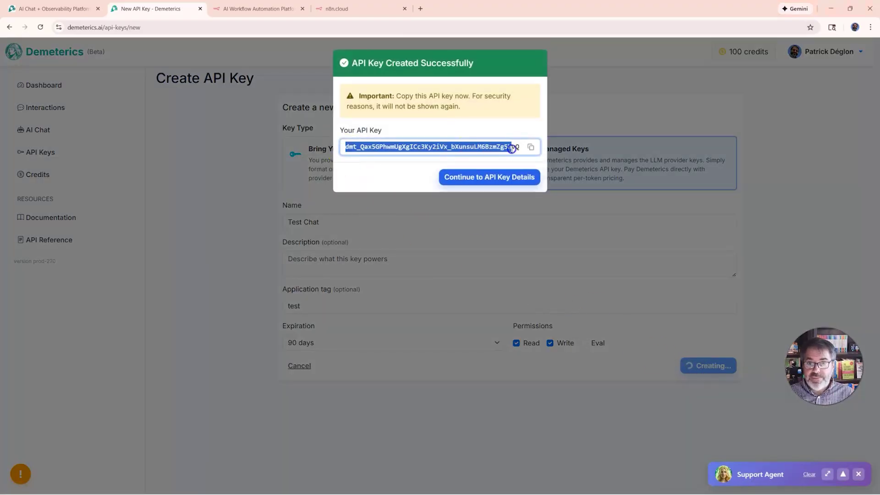
{"action": "left_click", "coordinate": [530, 147]}
{"action": "left_click", "coordinate": [501, 182]}
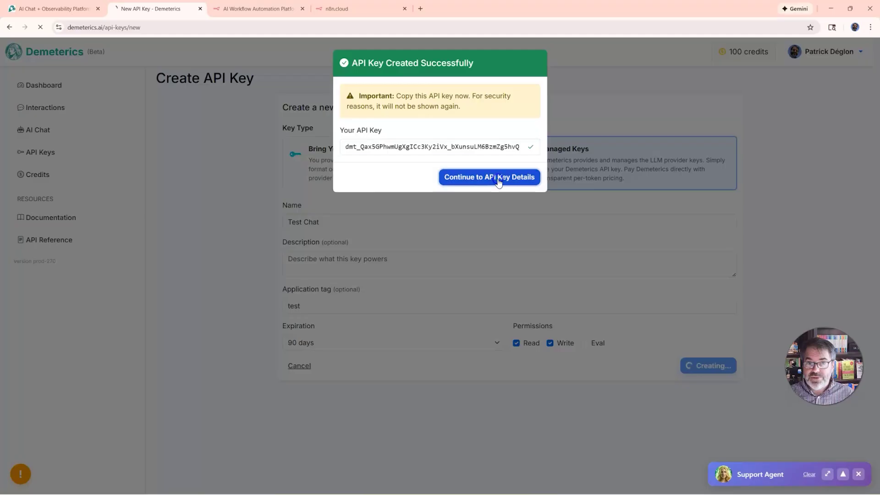
{"action": "scroll", "coordinate": [447, 315], "scroll_direction": "down", "scroll_amount": 5}
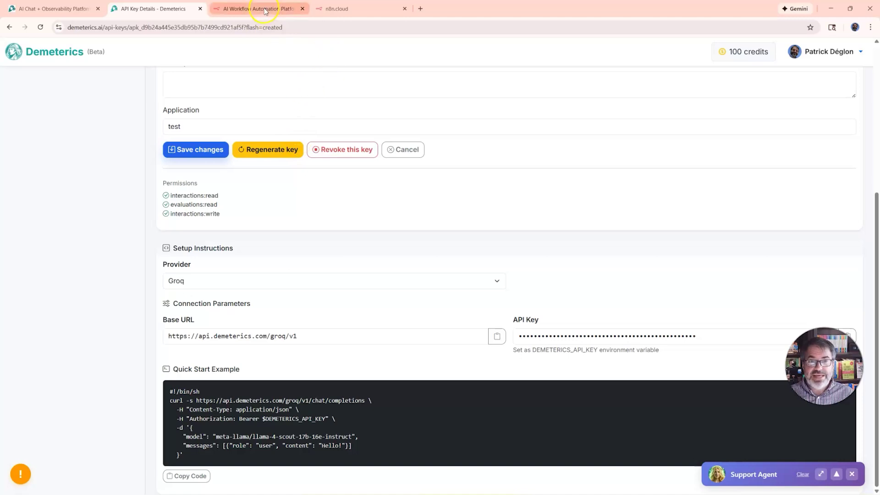
{"action": "key", "text": "alt+Tab"}
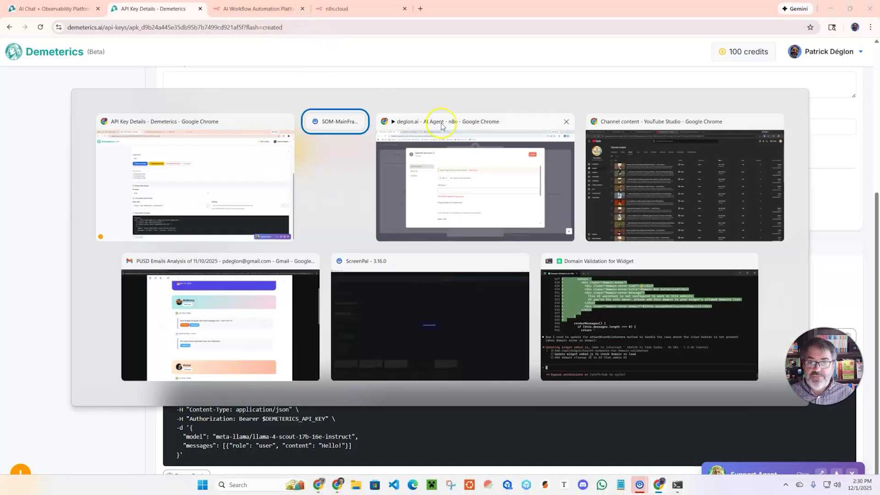
Step: Paste the Demeterics key into the n8n credential's API Key field
{"action": "left_click", "coordinate": [459, 193]}
{"action": "left_click", "coordinate": [366, 265]}
{"action": "key", "text": "ctrl+v"}
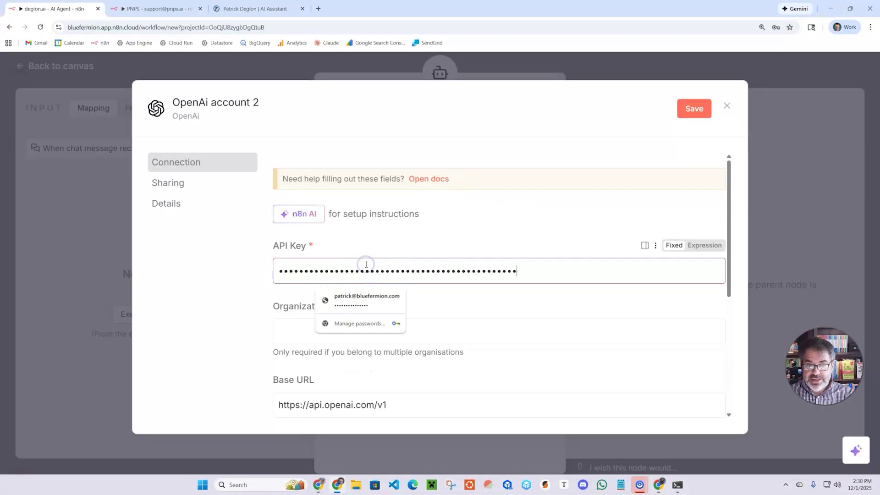
{"action": "left_click", "coordinate": [231, 304]}
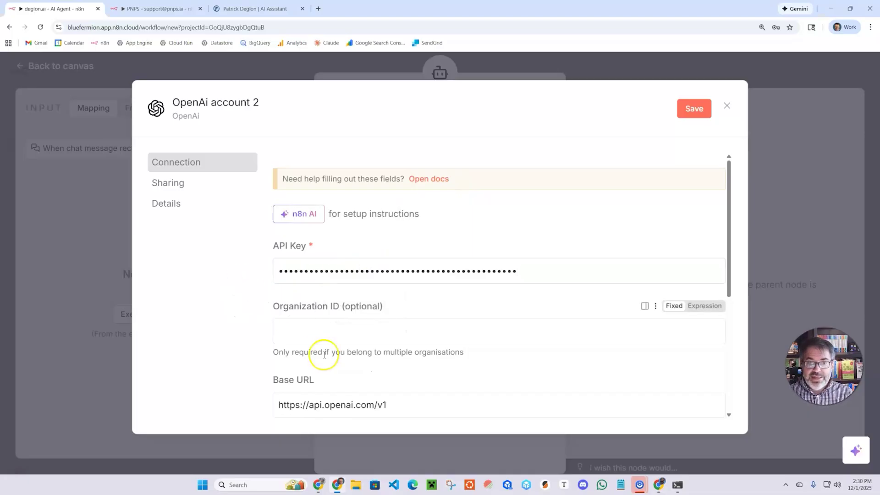
{"action": "key", "text": "alt+Tab"}
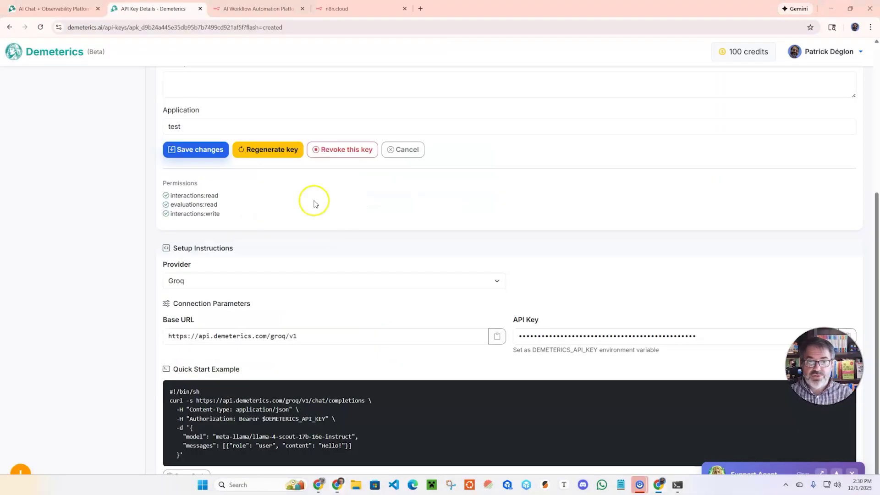
{"action": "left_click", "coordinate": [497, 336]}
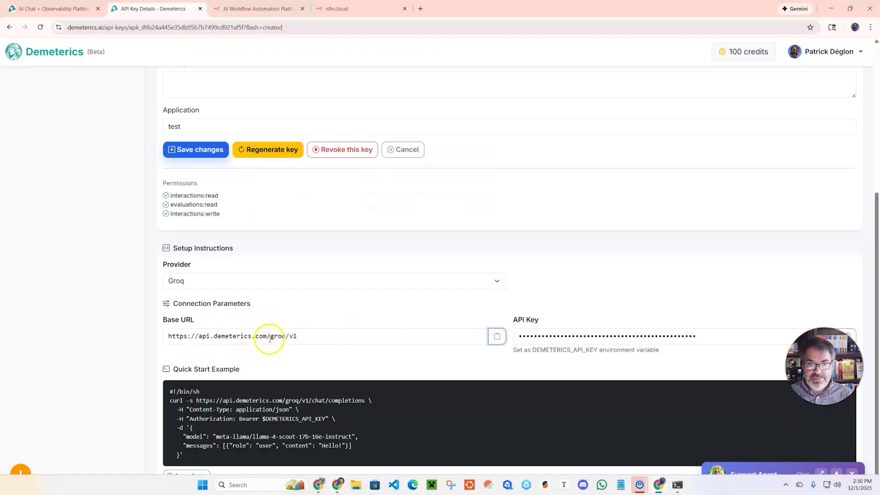
{"action": "key", "text": "alt+Tab"}
{"action": "left_click_drag", "start_coordinate": [405, 408], "coordinate": [252, 399]}
{"action": "key", "text": "ctrl+v"}
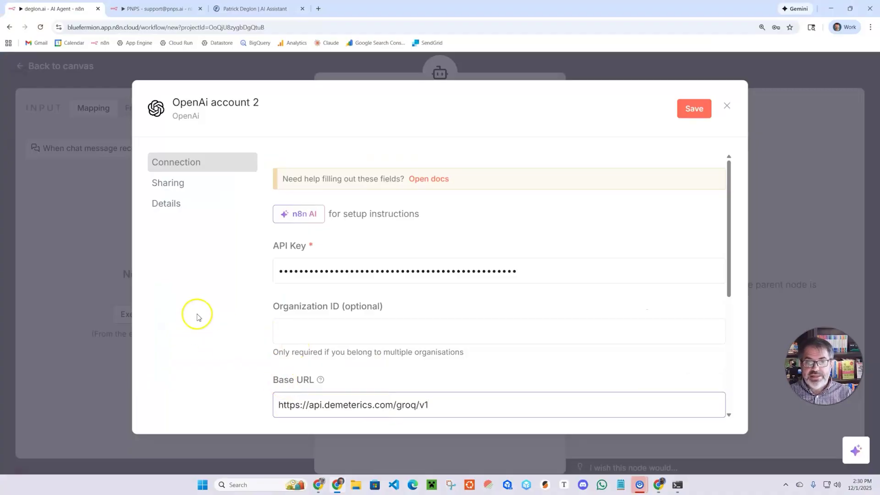
{"action": "left_click", "coordinate": [692, 109]}
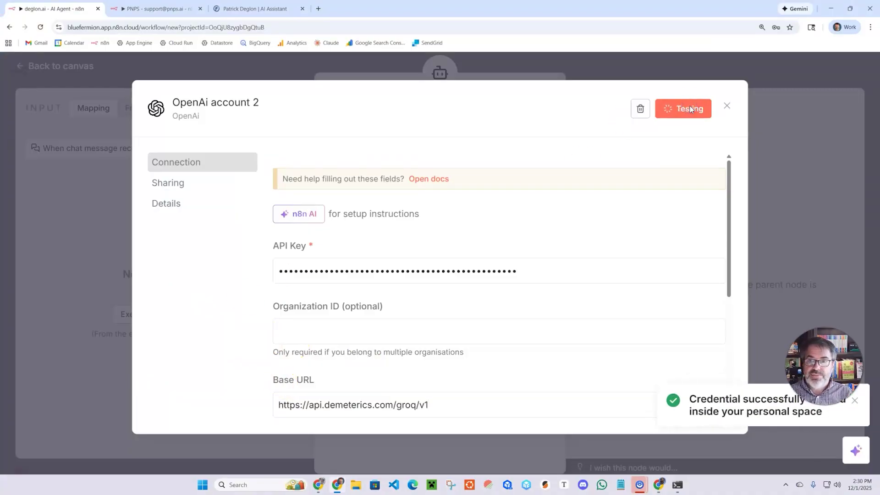
Step: Rename the credential to 'Test Demeterics' and save it
{"action": "left_click", "coordinate": [728, 106]}
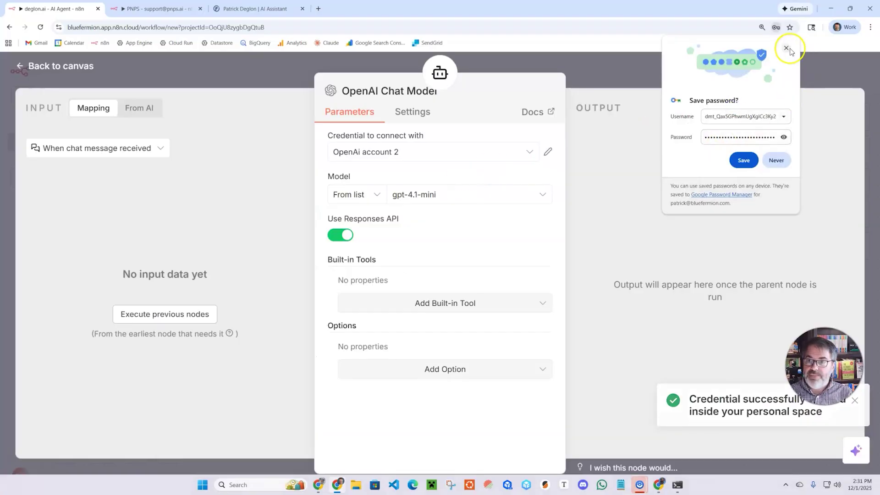
{"action": "left_click", "coordinate": [786, 48]}
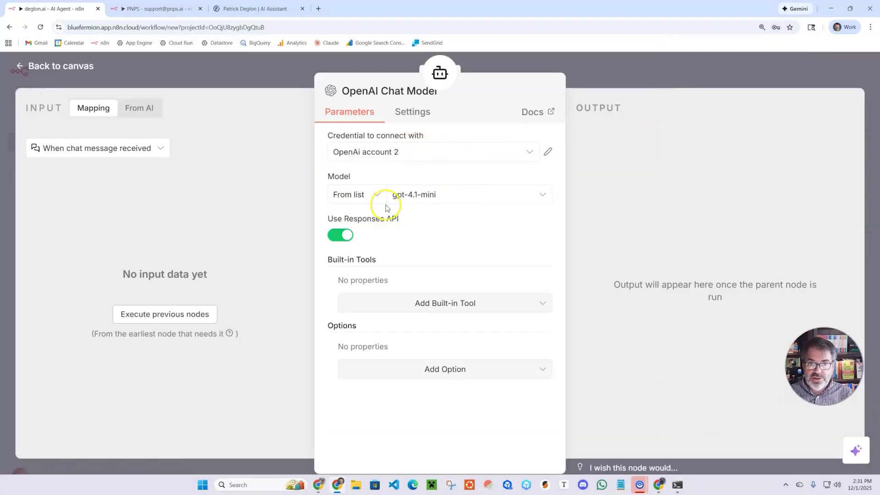
{"action": "left_click", "coordinate": [548, 152]}
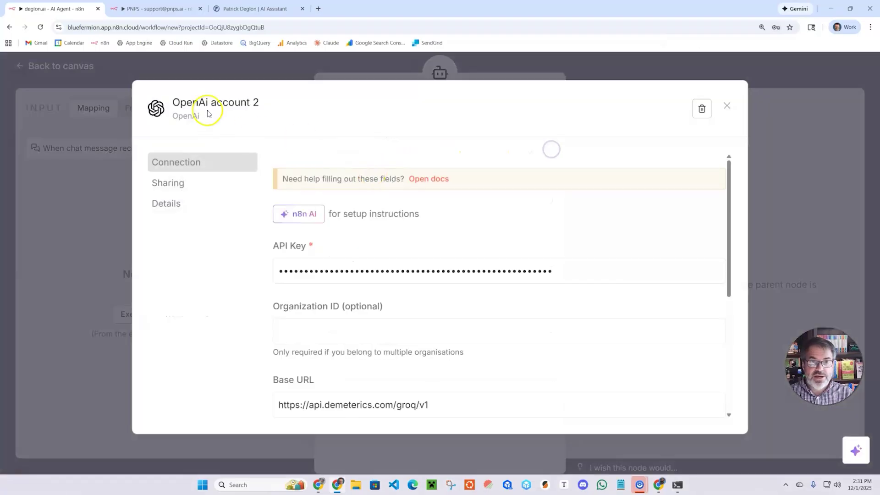
{"action": "left_click", "coordinate": [209, 100]}
{"action": "type", "text": "Test Demeterics"}
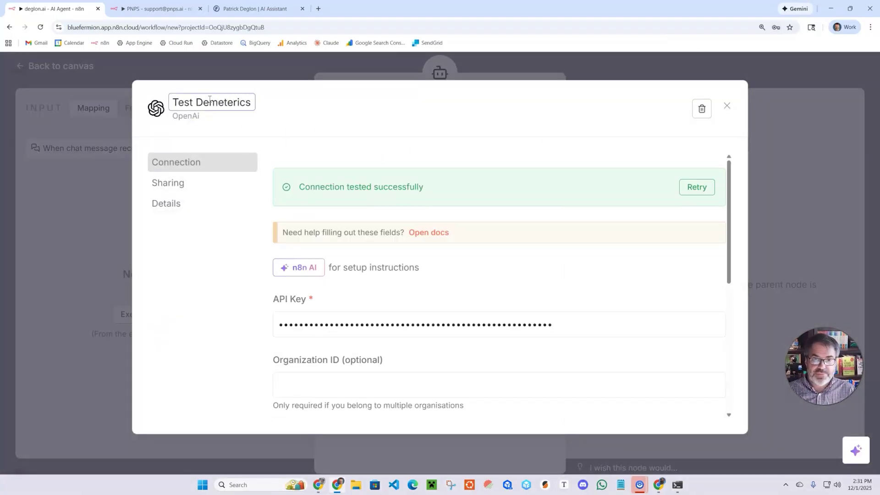
{"action": "key", "text": "Return"}
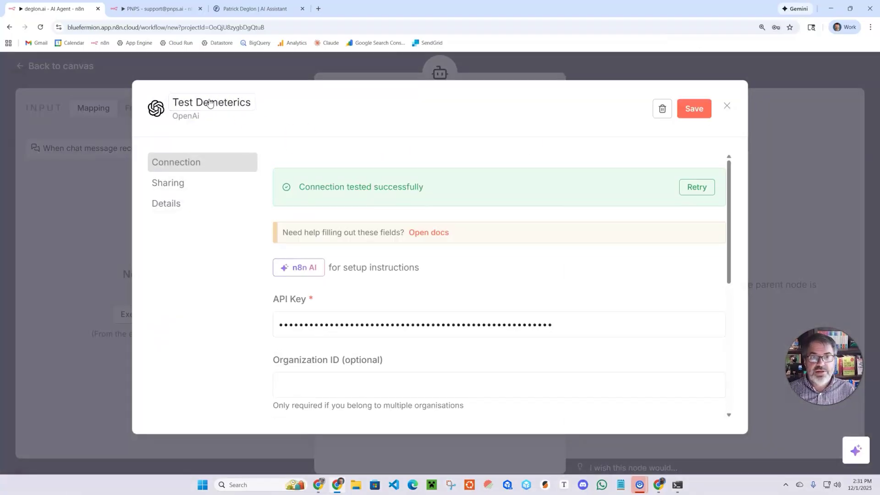
{"action": "left_click", "coordinate": [690, 109]}
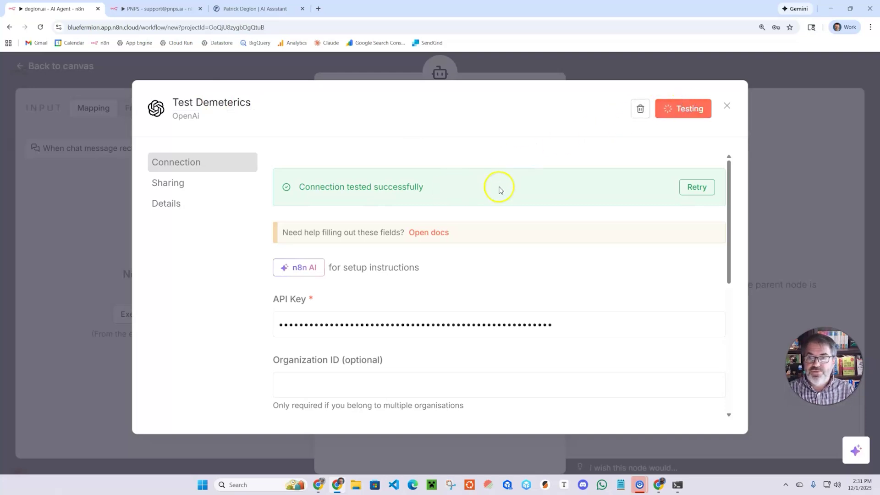
{"action": "left_click", "coordinate": [726, 106]}
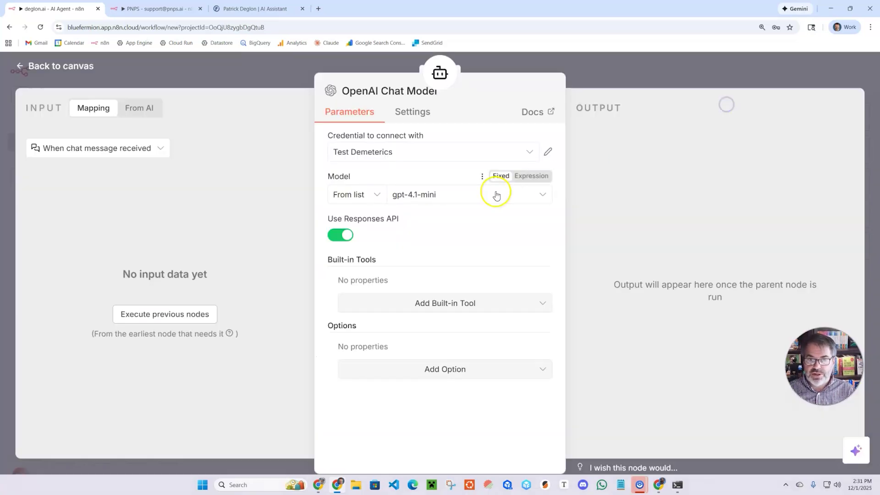
Step: Choose model openai/gpt-oss-120b and turn off Use Responses API
{"action": "left_click", "coordinate": [475, 198]}
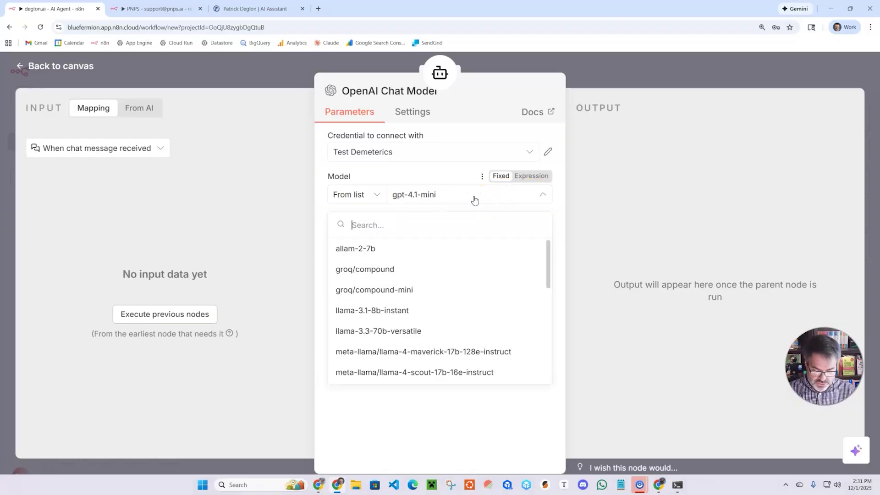
{"action": "type", "text": "oss"}
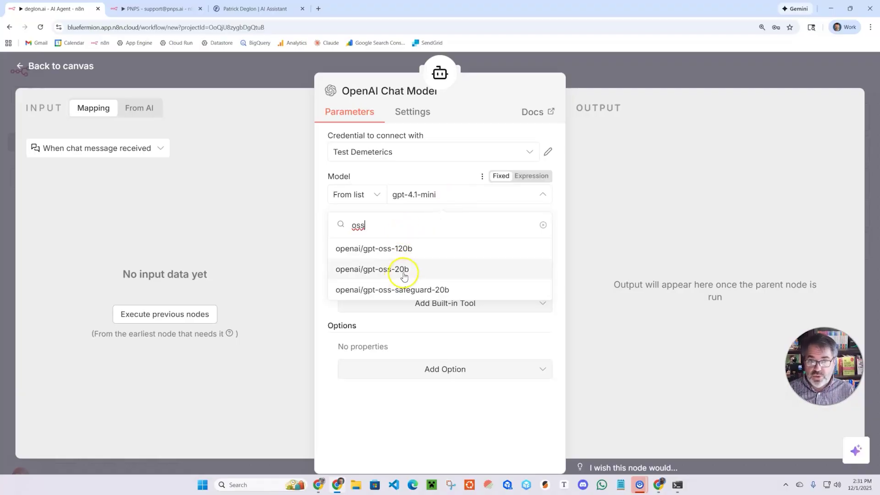
{"action": "left_click", "coordinate": [413, 252]}
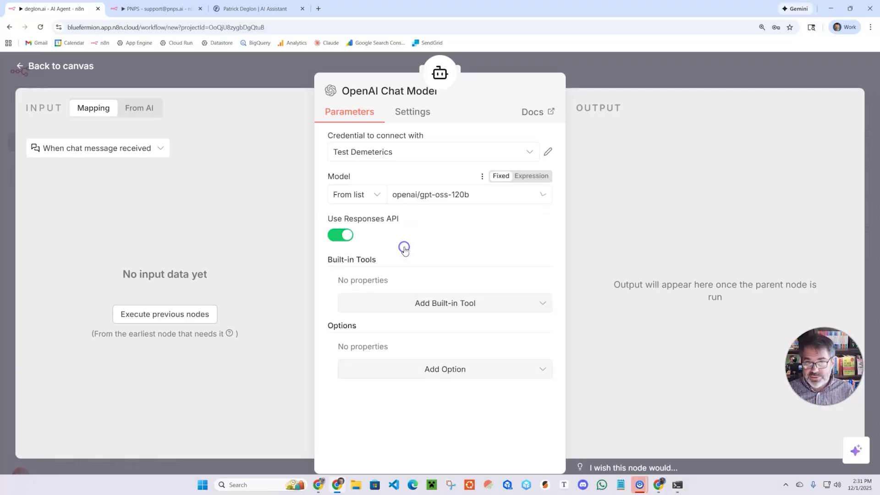
{"action": "left_click", "coordinate": [347, 235]}
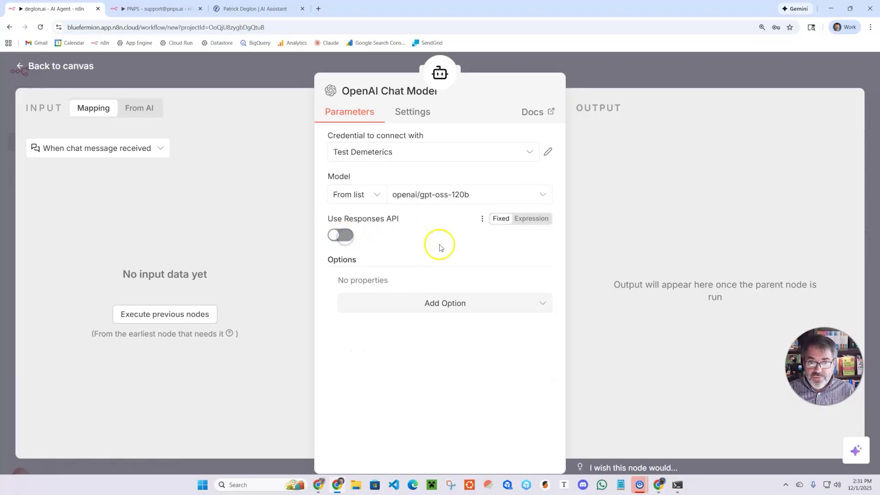
{"action": "left_click", "coordinate": [642, 65]}
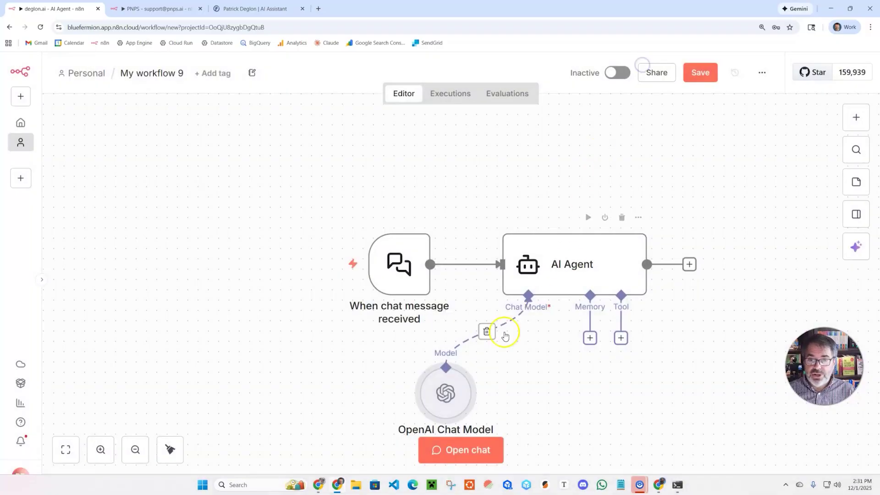
Step: Ask the workflow's test chat 'tell me a joke about the weather'
{"action": "left_click", "coordinate": [465, 450]}
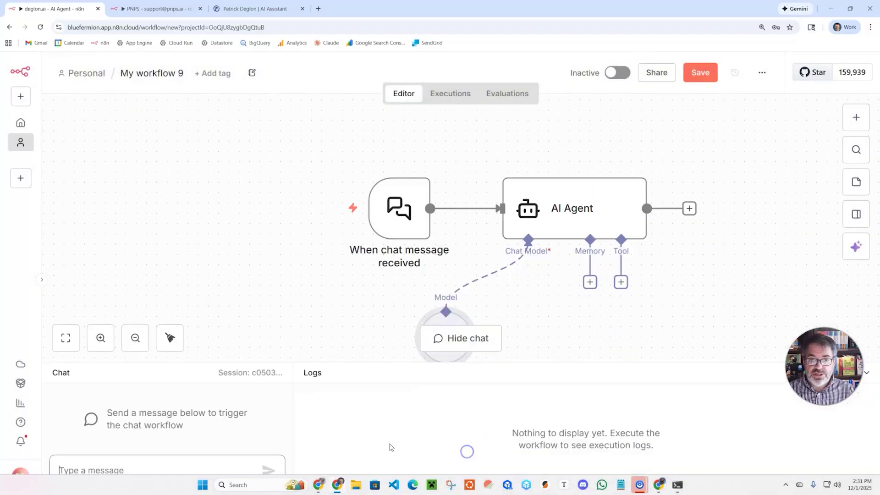
{"action": "type", "text": "te"}
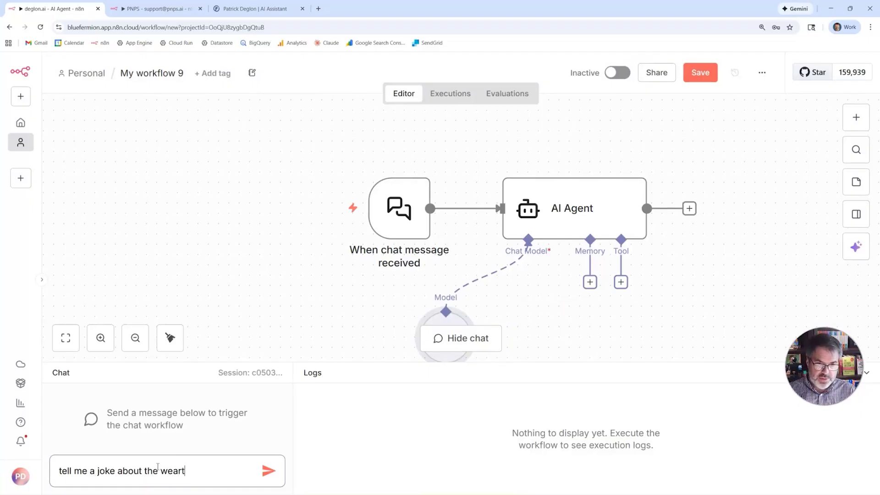
{"action": "type", "text": "ll me a joke about the weather"}
{"action": "key", "text": "Return"}
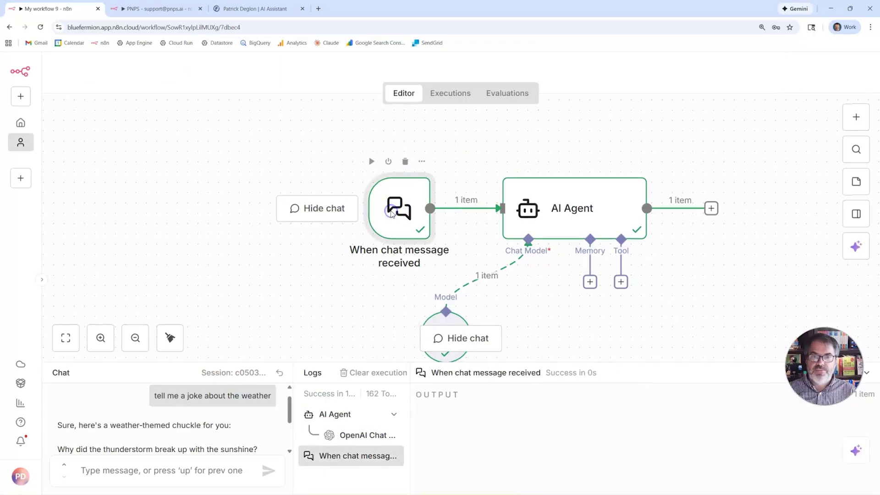
Step: Copy the chat trigger's public chat URL
{"action": "double_click", "coordinate": [391, 214]}
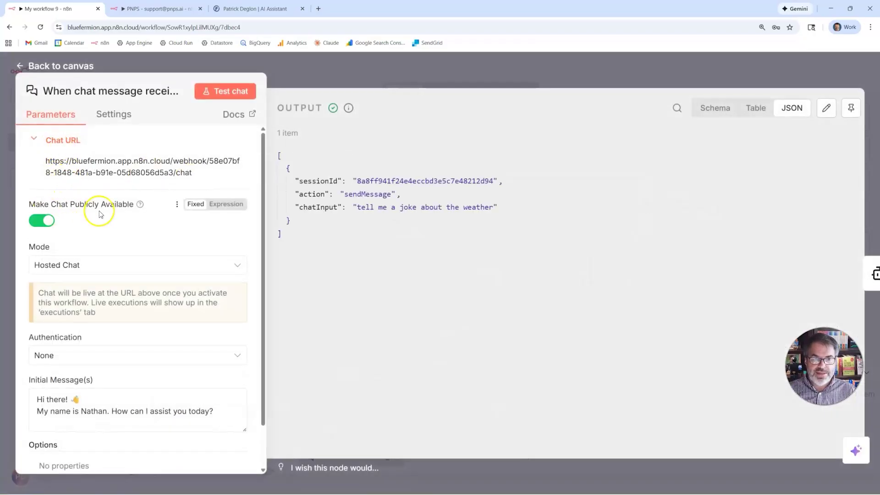
{"action": "left_click", "coordinate": [89, 170]}
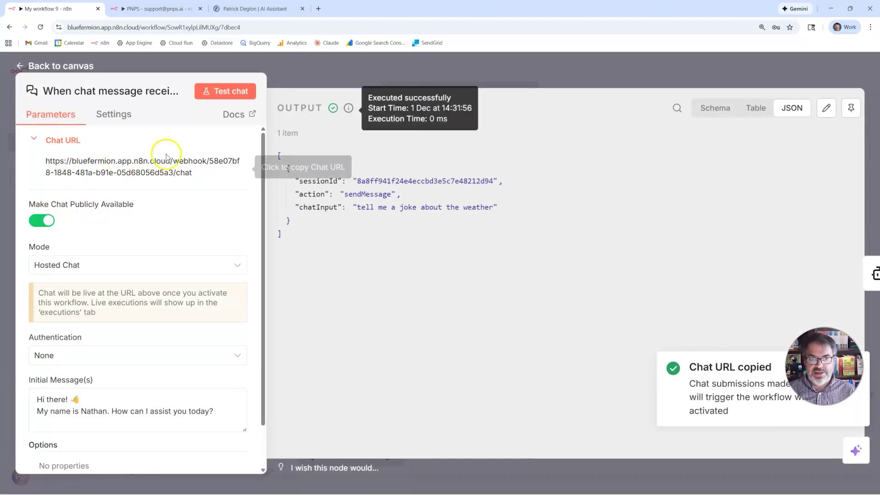
{"action": "left_click", "coordinate": [412, 82]}
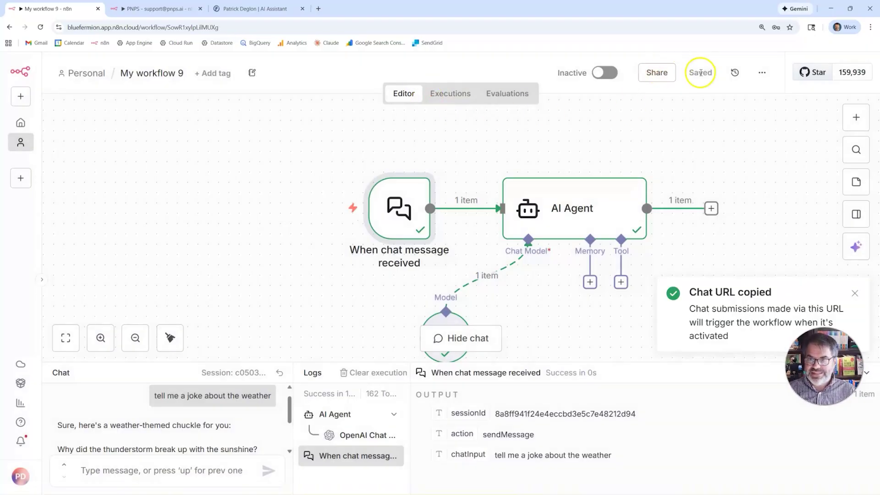
Step: Switch My workflow 9 from Inactive to Active
{"action": "left_click", "coordinate": [602, 74]}
{"action": "left_click", "coordinate": [555, 301]}
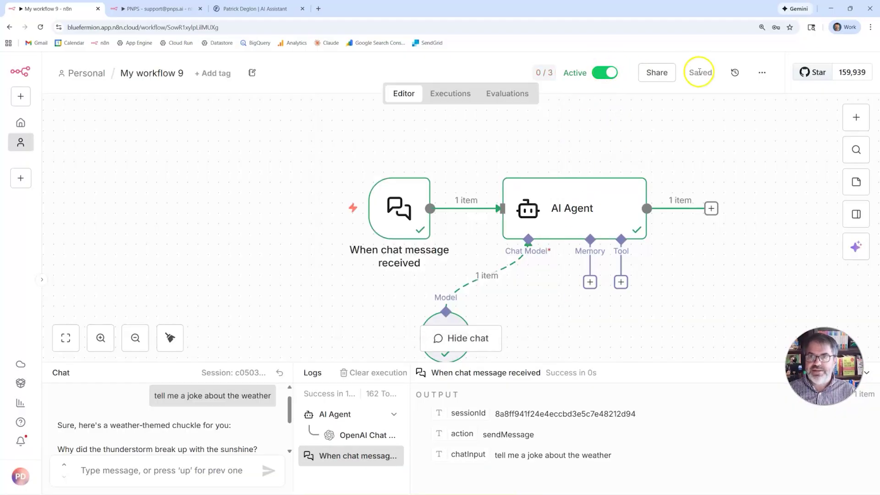
{"action": "double_click", "coordinate": [399, 208]}
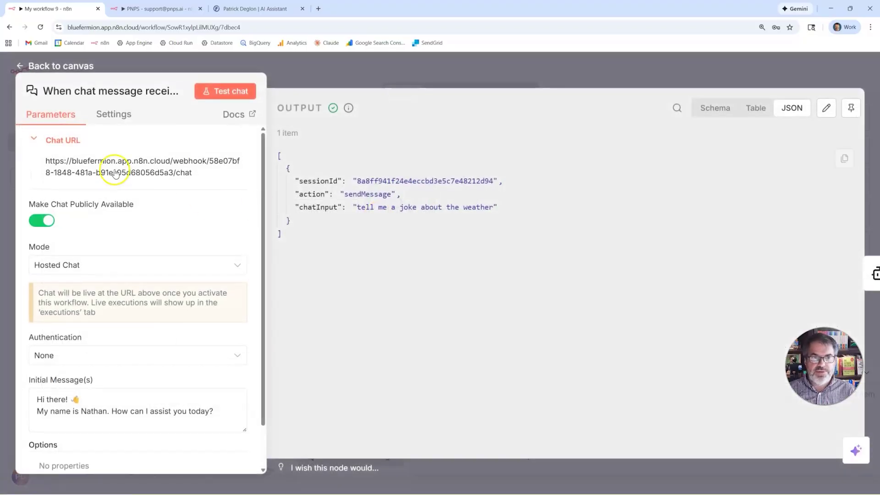
{"action": "left_click", "coordinate": [341, 71]}
Step: Load the hosted chat page from the copied URL in a new tab
{"action": "left_click", "coordinate": [318, 8]}
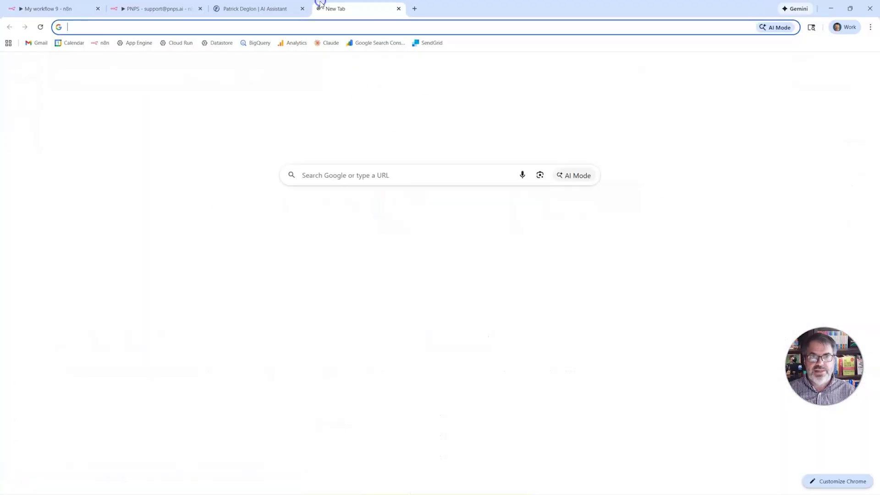
{"action": "key", "text": "ctrl+v"}
{"action": "key", "text": "Return"}
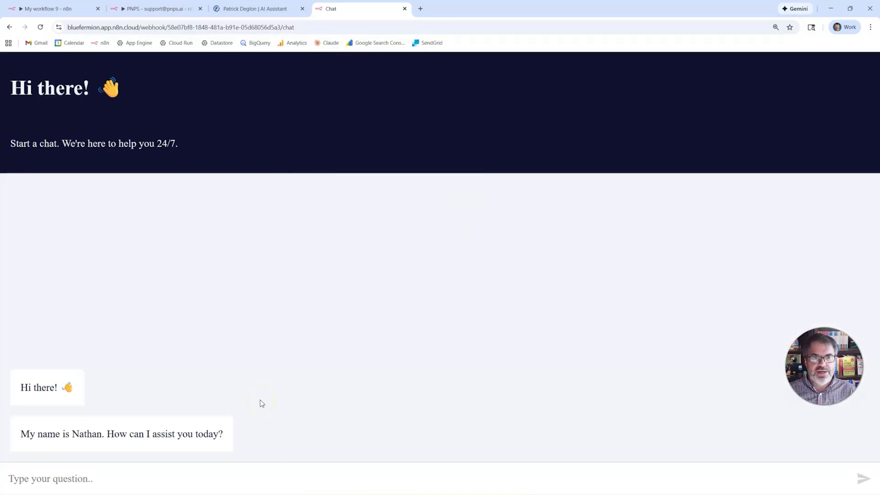
Step: Ask 'Where is Paris' in the hosted chat, then return to My workflow 9
{"action": "left_click", "coordinate": [245, 475]}
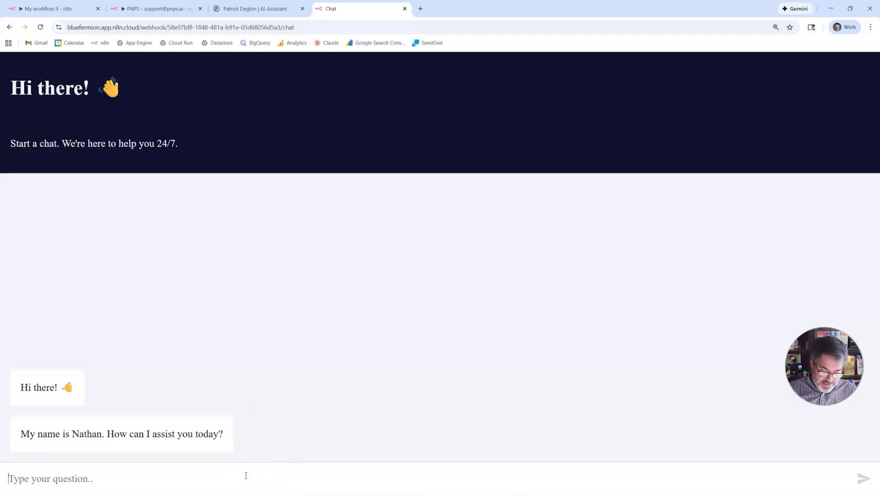
{"action": "type", "text": "Where is Paris"}
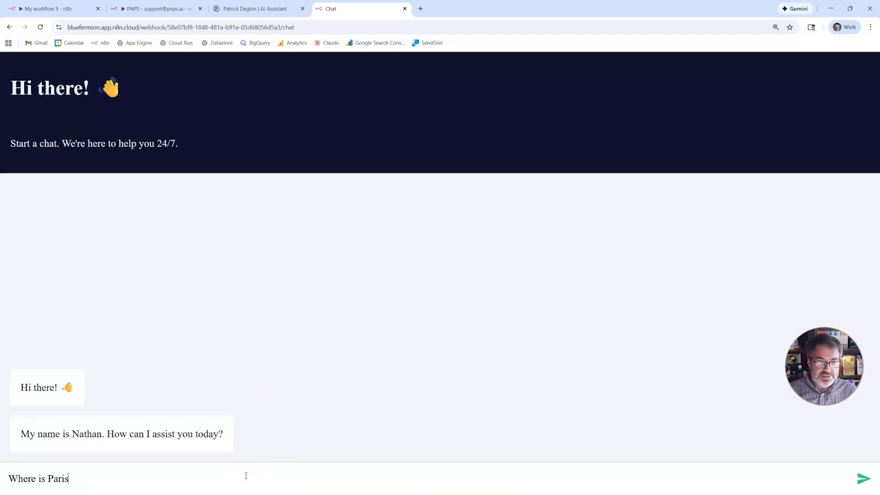
{"action": "key", "text": "Return"}
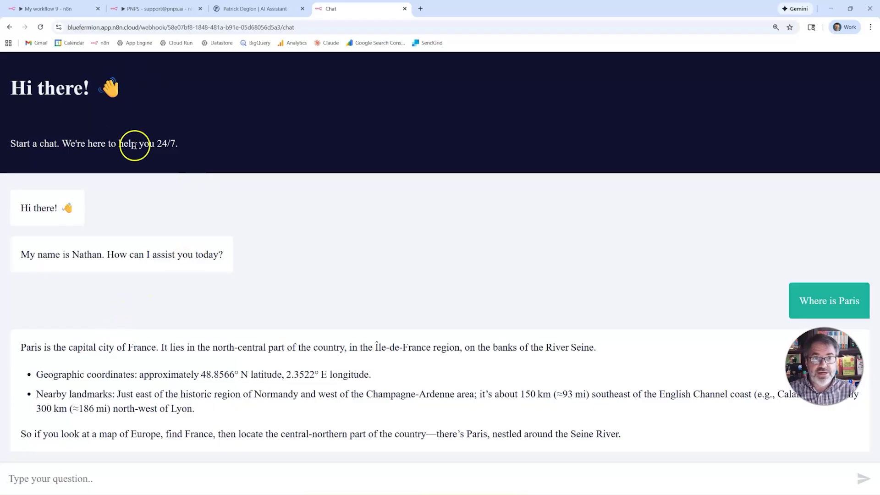
{"action": "left_click", "coordinate": [64, 10]}
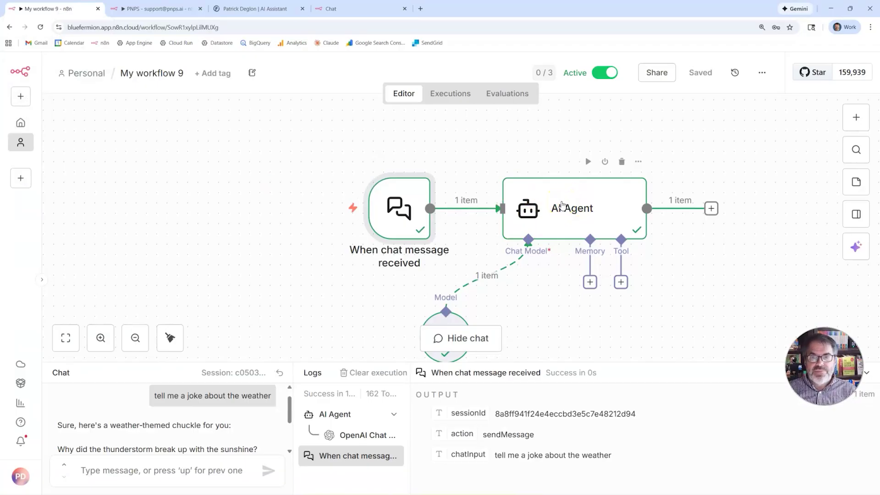
Step: Add an AI Agent system message to answer like a 17th-century pirate, then save
{"action": "double_click", "coordinate": [562, 203]}
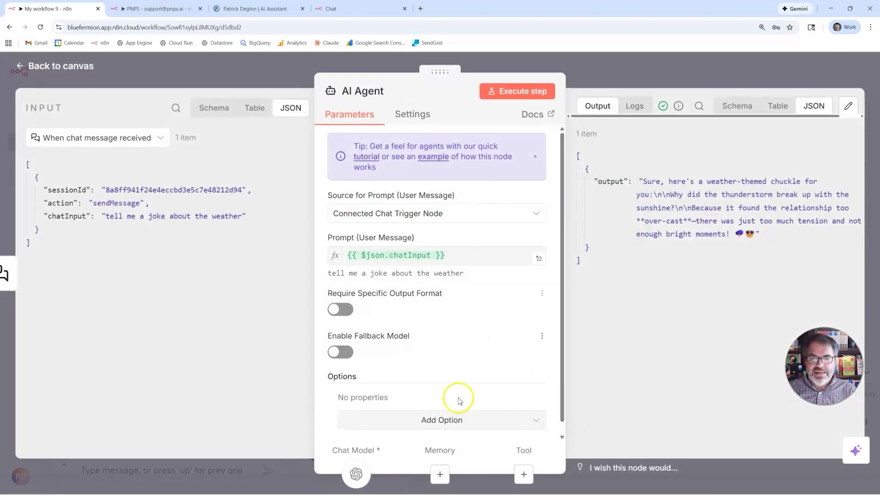
{"action": "left_click", "coordinate": [448, 420]}
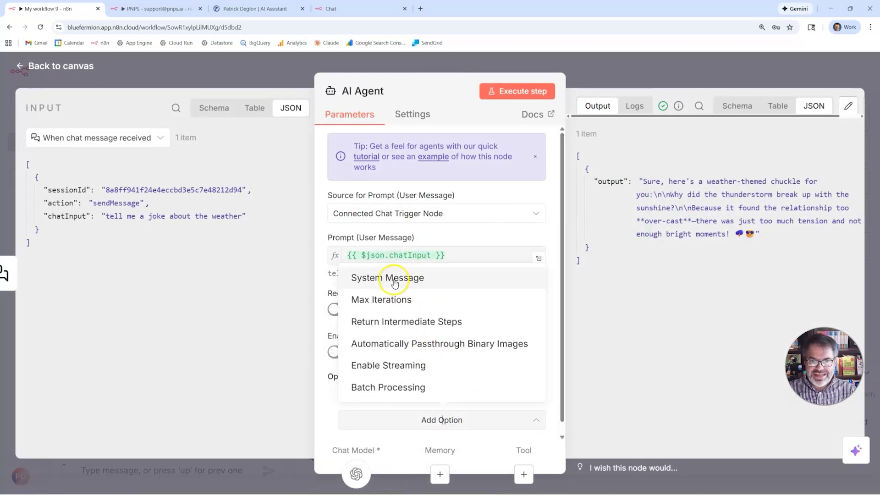
{"action": "left_click", "coordinate": [372, 279]}
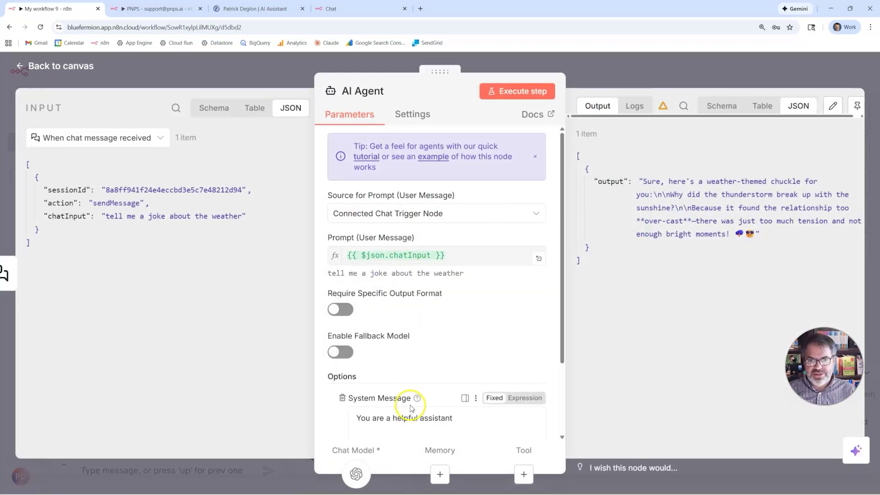
{"action": "scroll", "coordinate": [413, 366], "scroll_direction": "down", "scroll_amount": 2}
{"action": "left_click", "coordinate": [457, 350]}
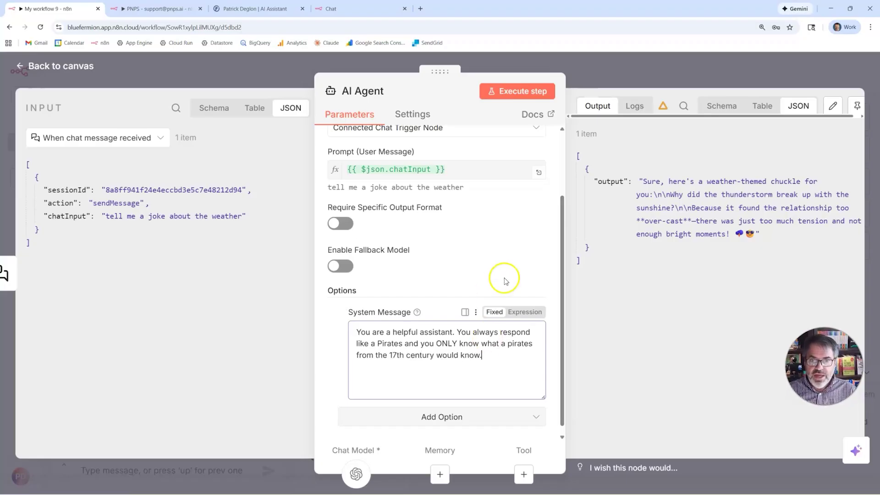
{"action": "left_click", "coordinate": [573, 78]}
{"action": "left_click", "coordinate": [703, 75]}
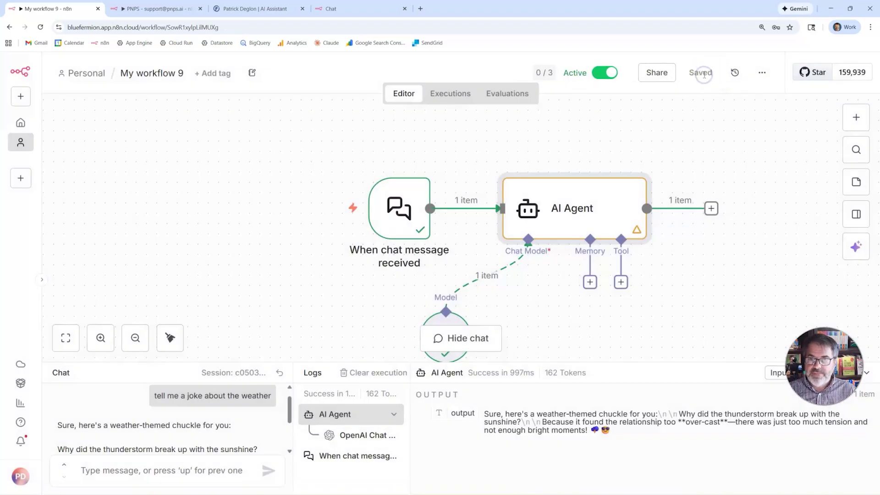
Step: Ask the hosted chat 'What is the Internet' and get a pirate-speak reply
{"action": "left_click", "coordinate": [335, 11]}
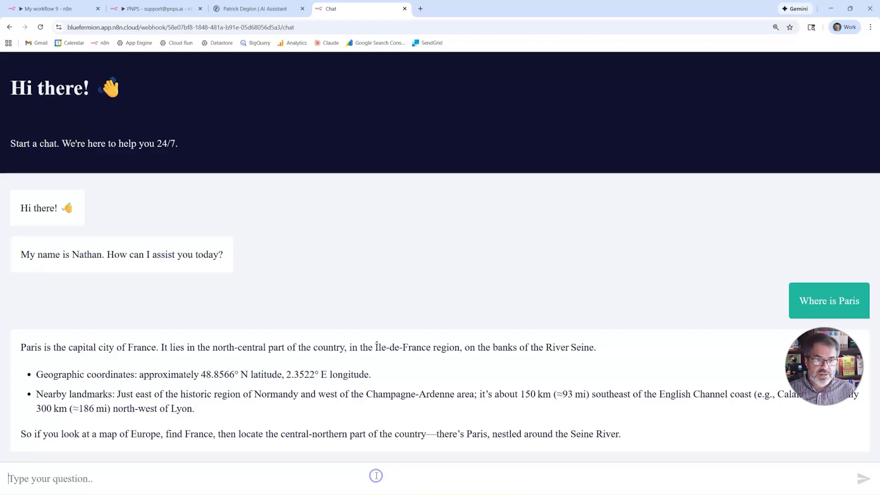
{"action": "type", "text": "What is the Internet"}
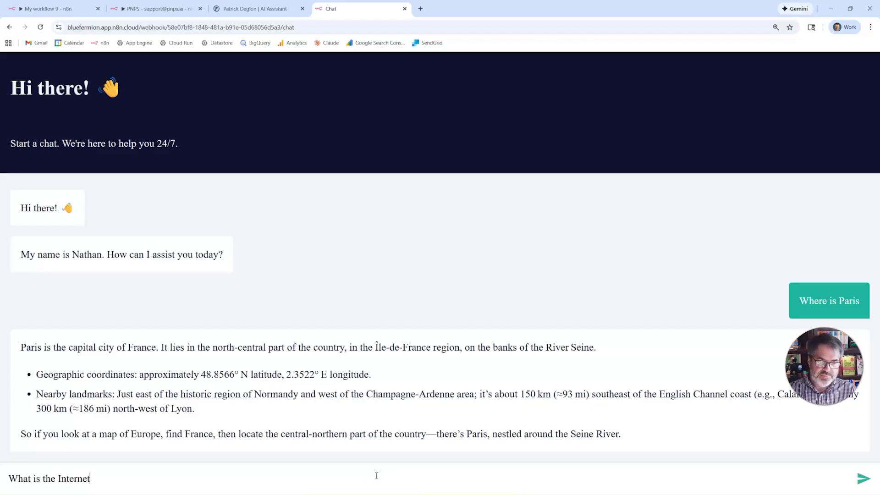
{"action": "key", "text": "Return"}
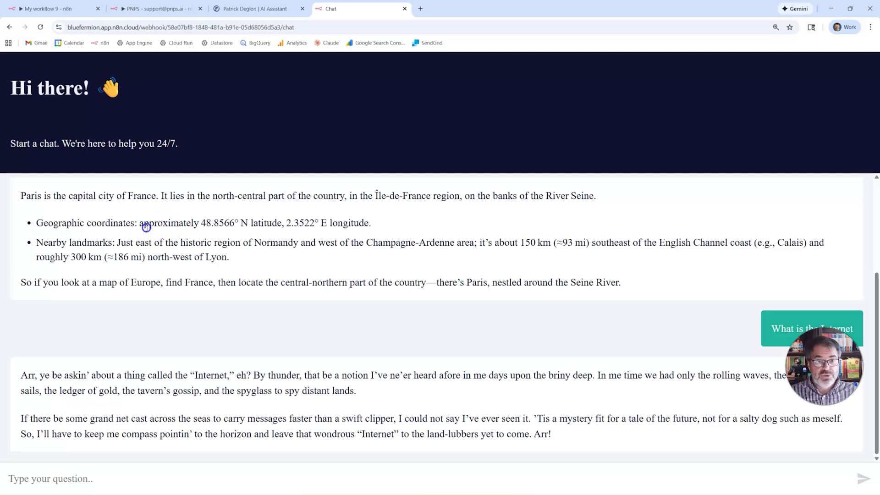
{"action": "key", "text": "alt+Tab"}
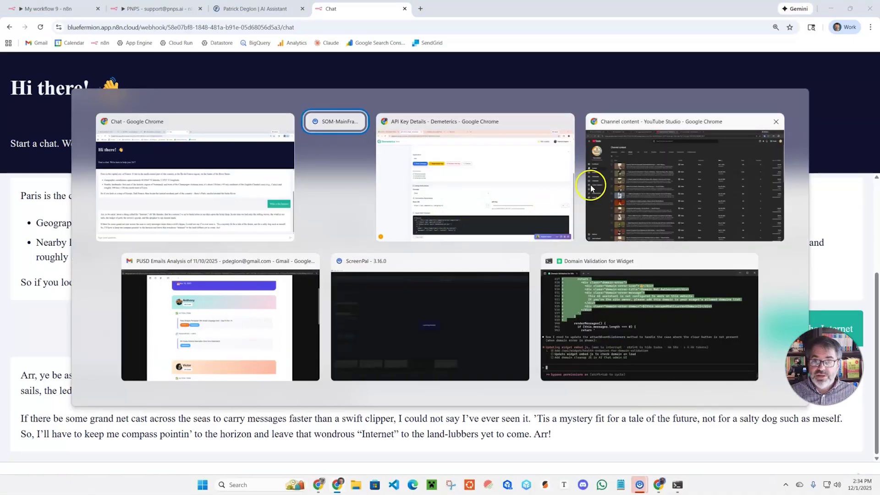
Step: Go to the Demeterics interactions list
{"action": "left_click", "coordinate": [410, 172]}
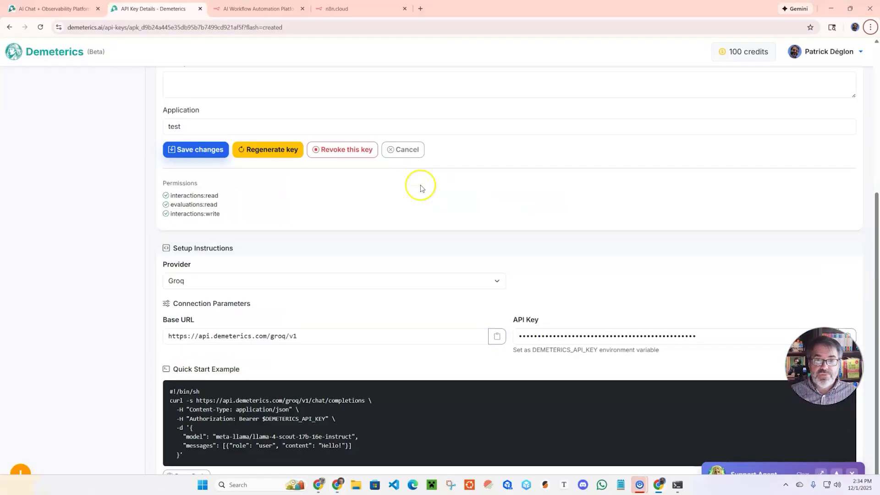
{"action": "scroll", "coordinate": [119, 167], "scroll_direction": "up", "scroll_amount": 5}
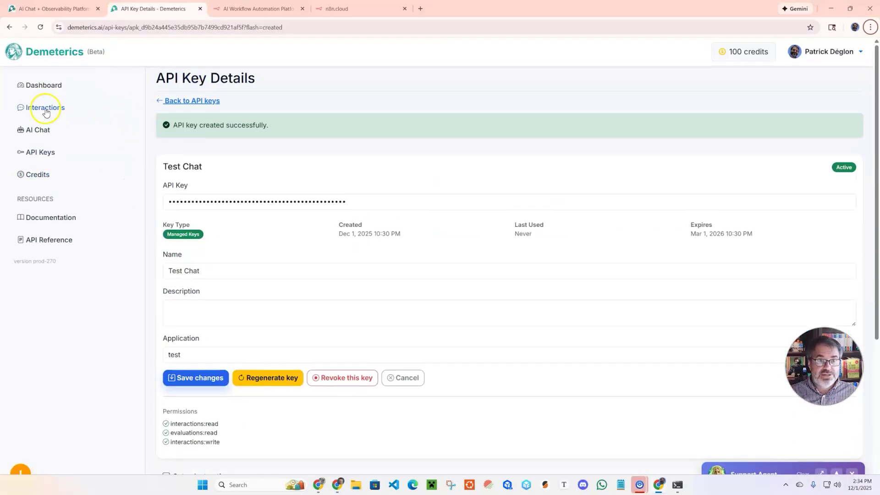
{"action": "left_click", "coordinate": [49, 112]}
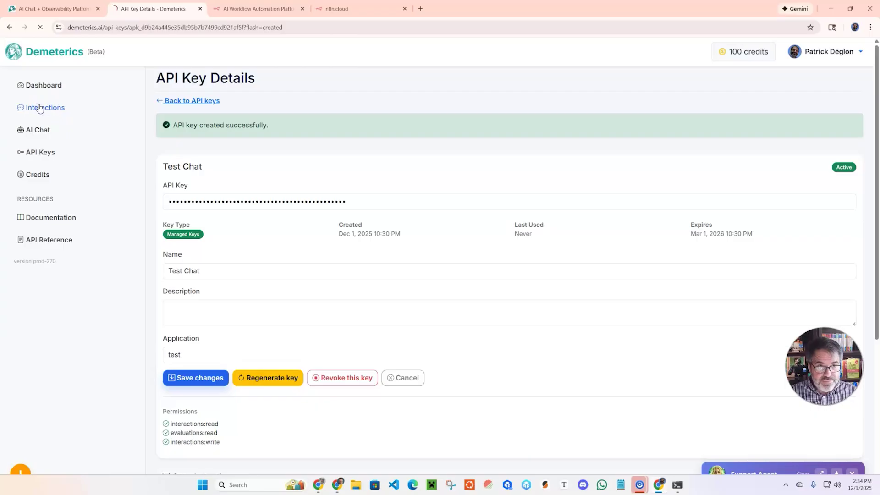
{"action": "left_click", "coordinate": [30, 112]}
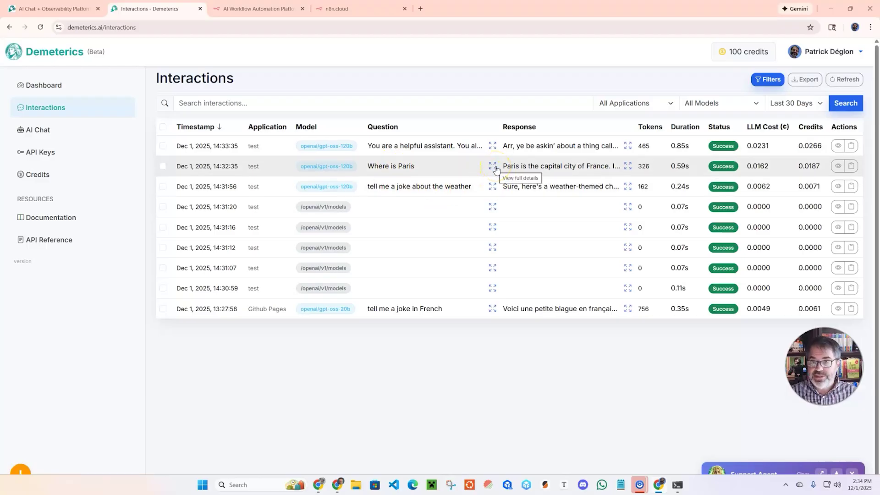
Step: Review the Where is Paris interaction's timing, 326 tokens and 0.02¢ cost
{"action": "left_click", "coordinate": [838, 165]}
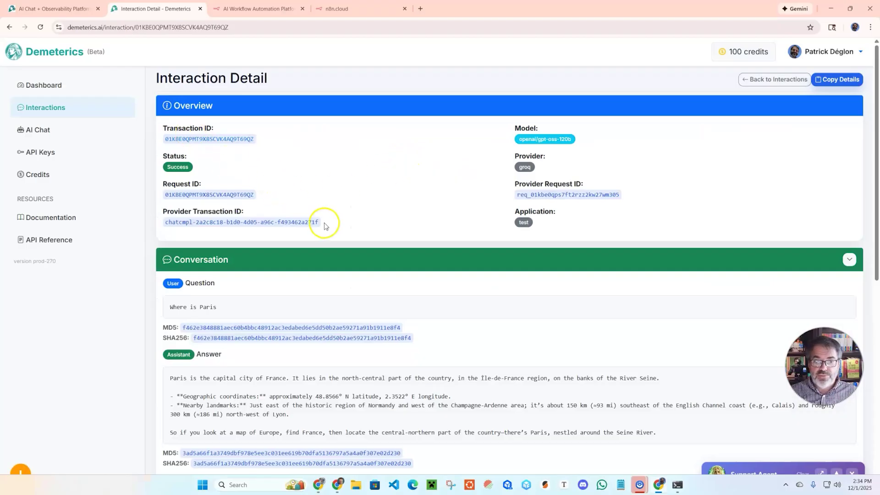
{"action": "scroll", "coordinate": [389, 253], "scroll_direction": "down", "scroll_amount": 2}
{"action": "scroll", "coordinate": [388, 254], "scroll_direction": "down", "scroll_amount": 1}
{"action": "scroll", "coordinate": [275, 274], "scroll_direction": "down", "scroll_amount": 6}
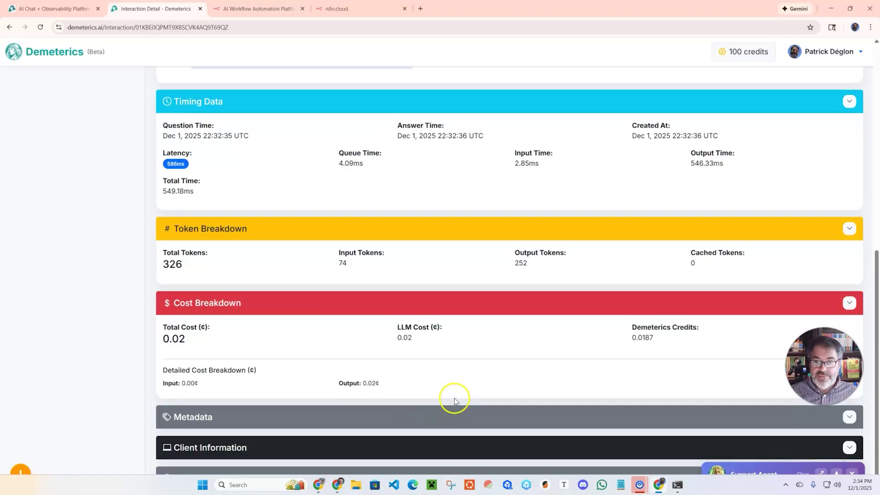
{"action": "scroll", "coordinate": [453, 397], "scroll_direction": "up", "scroll_amount": 10}
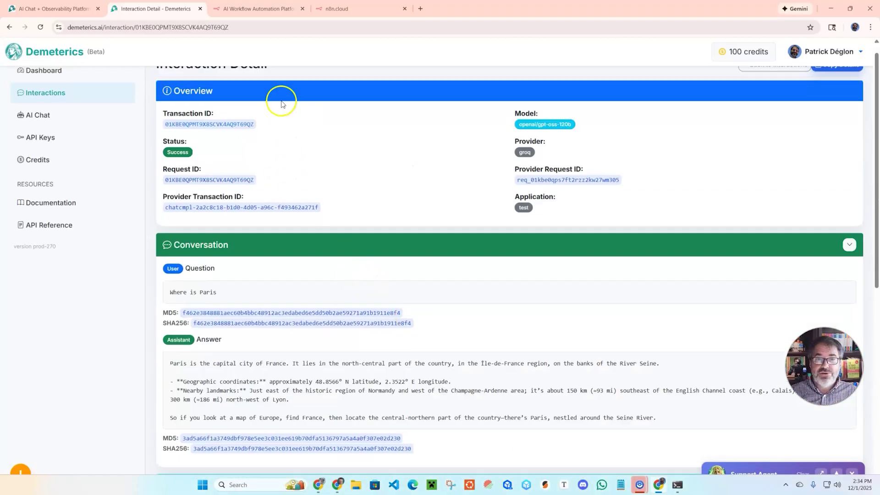
{"action": "left_click", "coordinate": [249, 9]}
{"action": "left_click", "coordinate": [368, 8]}
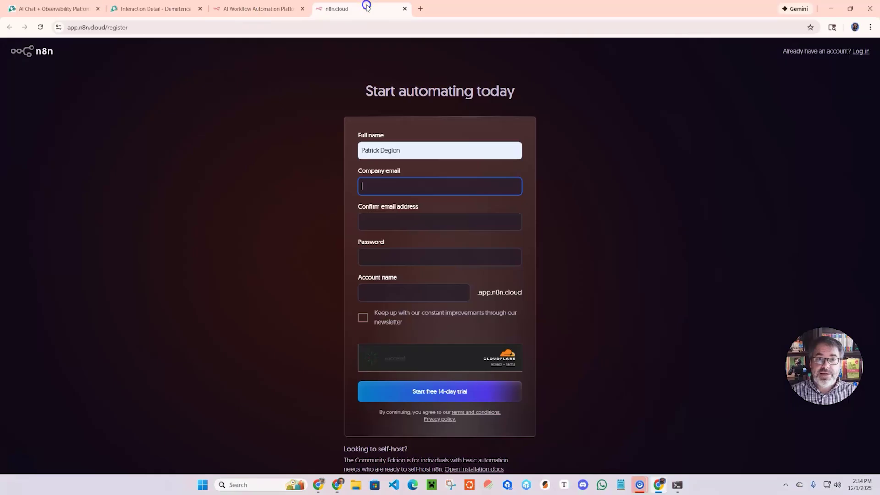
{"action": "key", "text": "alt+Tab"}
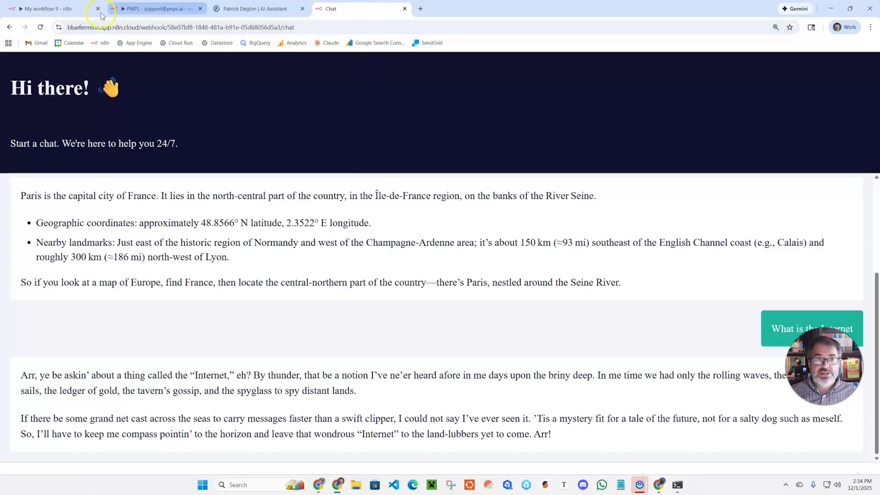
Step: Set the OpenAI Chat Model node's model to groq/compound instead of openai/gpt-oss-120b
{"action": "left_click", "coordinate": [41, 8]}
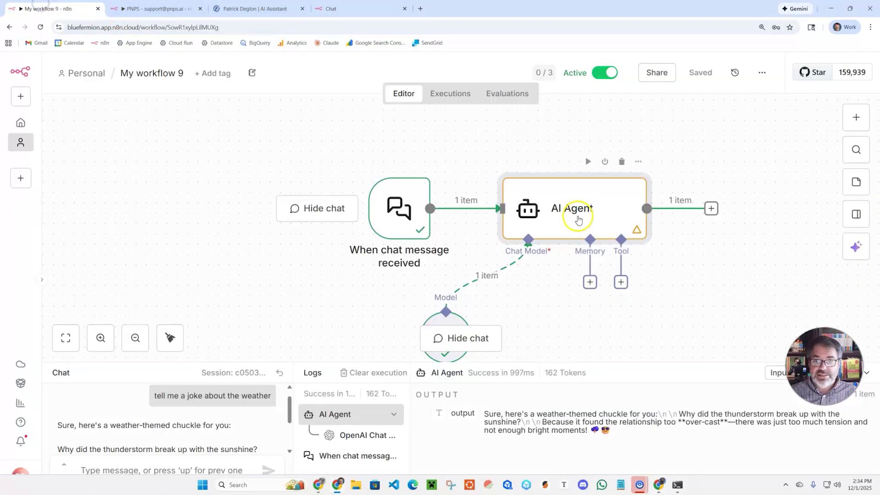
{"action": "double_click", "coordinate": [447, 319]}
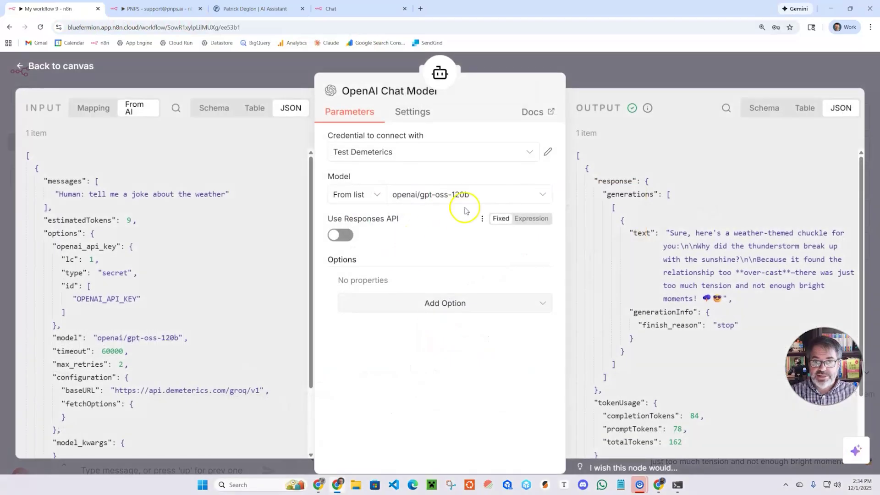
{"action": "left_click", "coordinate": [468, 195]}
{"action": "type", "text": "comp"}
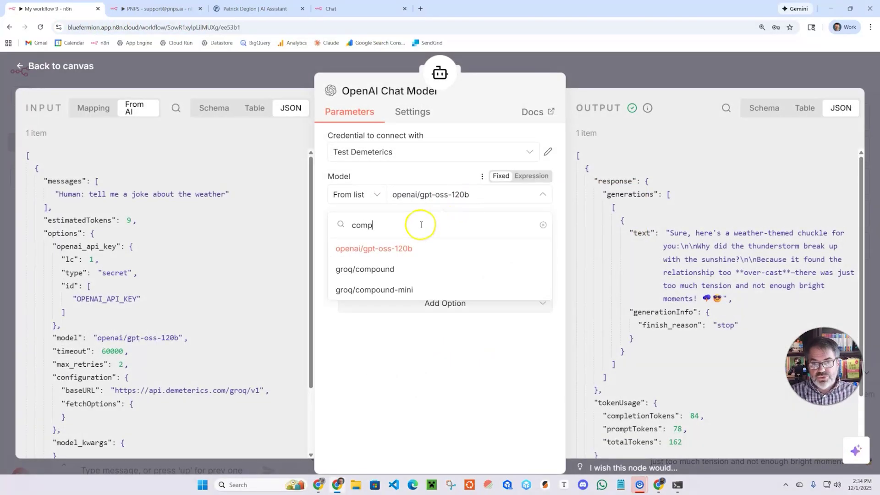
{"action": "left_click", "coordinate": [395, 268]}
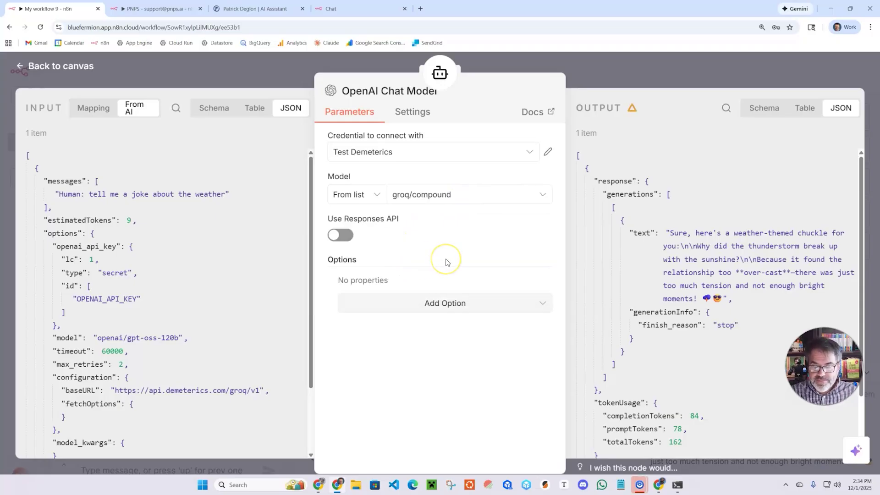
{"action": "left_click", "coordinate": [596, 62]}
{"action": "mouse_move", "coordinate": [590, 166]}
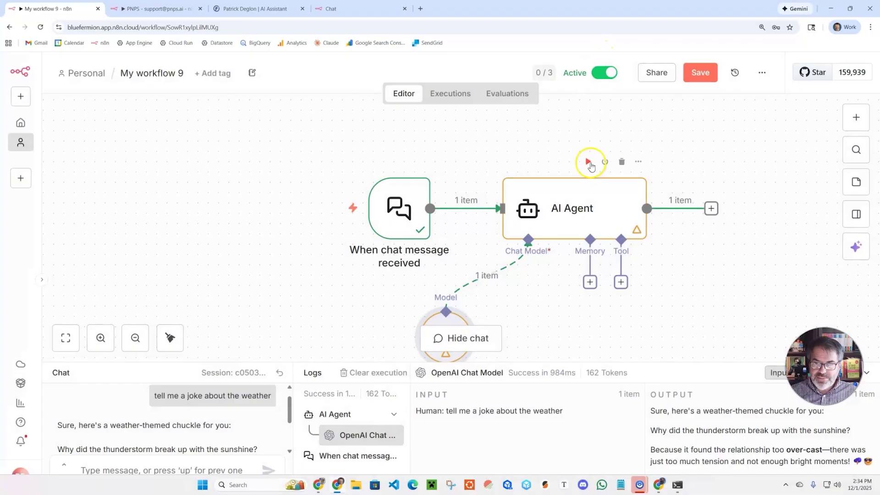
Step: Delete the 17th-century clause from the AI Agent system message, then save the workflow
{"action": "double_click", "coordinate": [555, 207]}
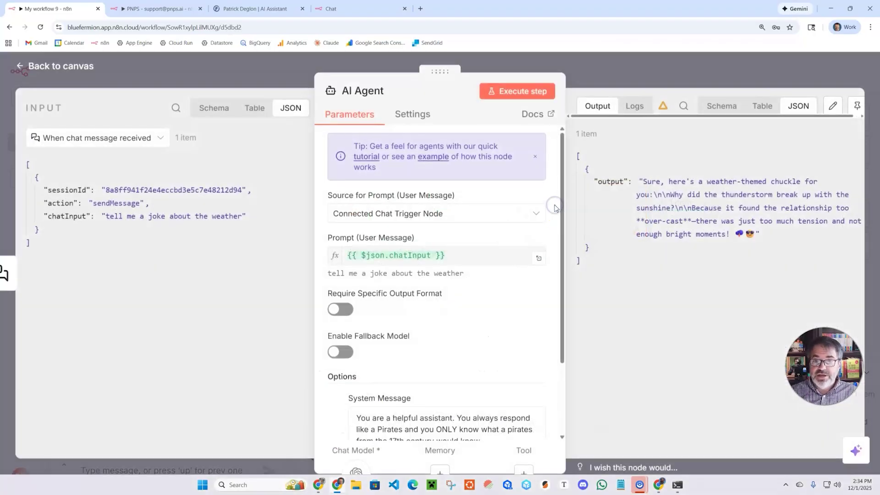
{"action": "scroll", "coordinate": [458, 386], "scroll_direction": "down", "scroll_amount": 2}
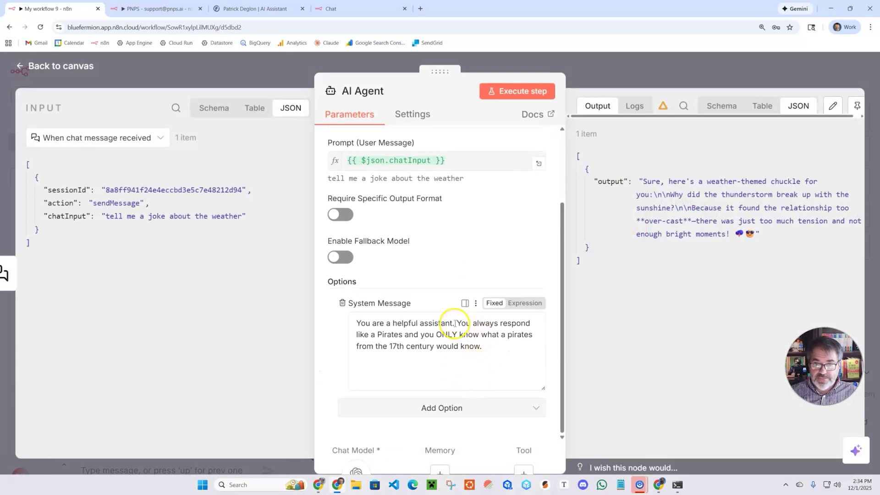
{"action": "left_click_drag", "start_coordinate": [405, 335], "coordinate": [534, 361]}
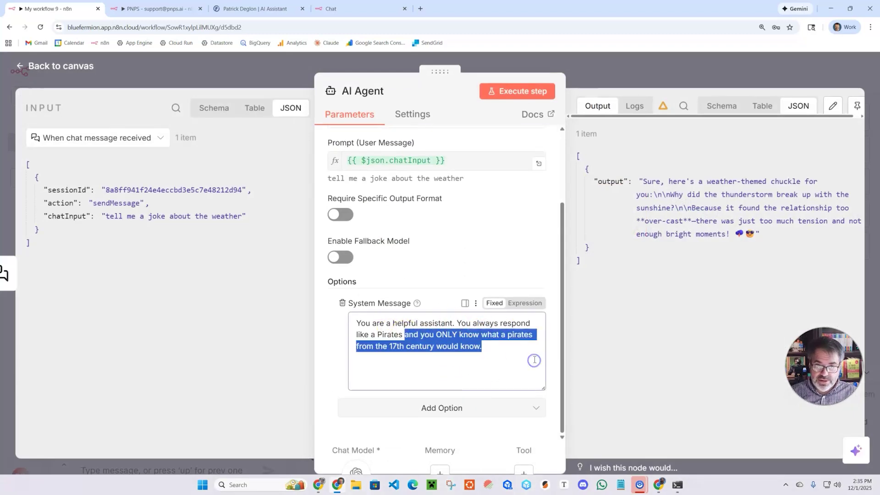
{"action": "type", "text": "/"}
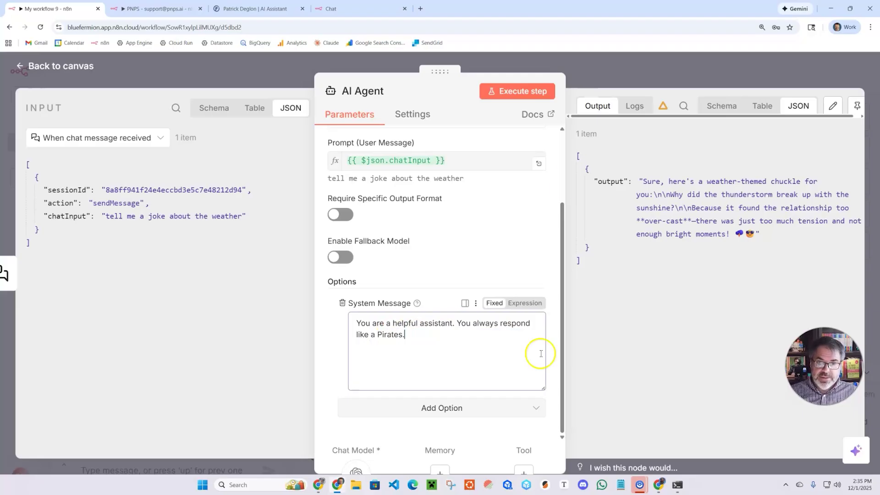
{"action": "left_click", "coordinate": [592, 82]}
{"action": "left_click", "coordinate": [702, 72]}
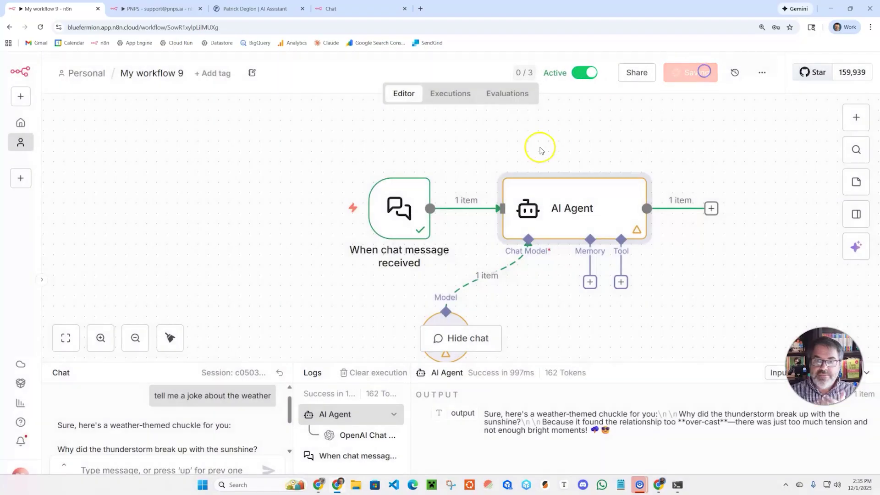
{"action": "left_click", "coordinate": [354, 9]}
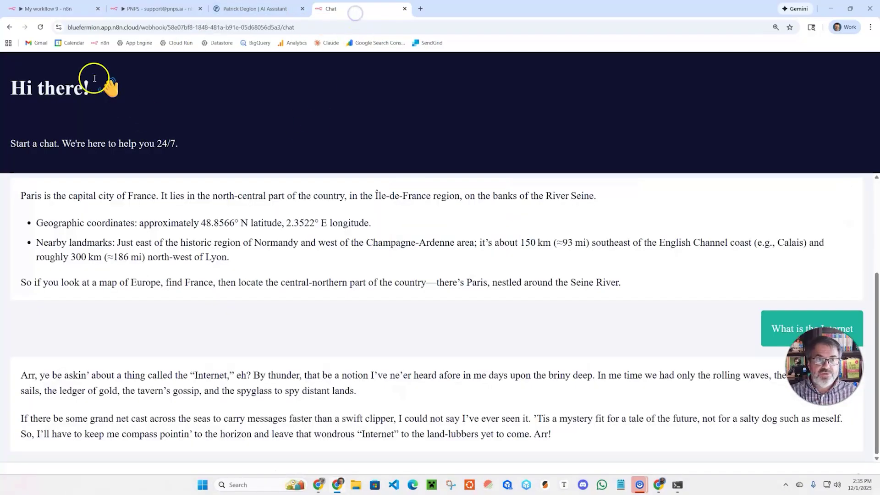
Step: In a fresh chat, ask for the latest New York news and read the pirate-voiced headlines
{"action": "left_click", "coordinate": [40, 27]}
{"action": "left_click", "coordinate": [84, 474]}
{"action": "type", "text": "what are the latest news in New York at of November 31st 2025"}
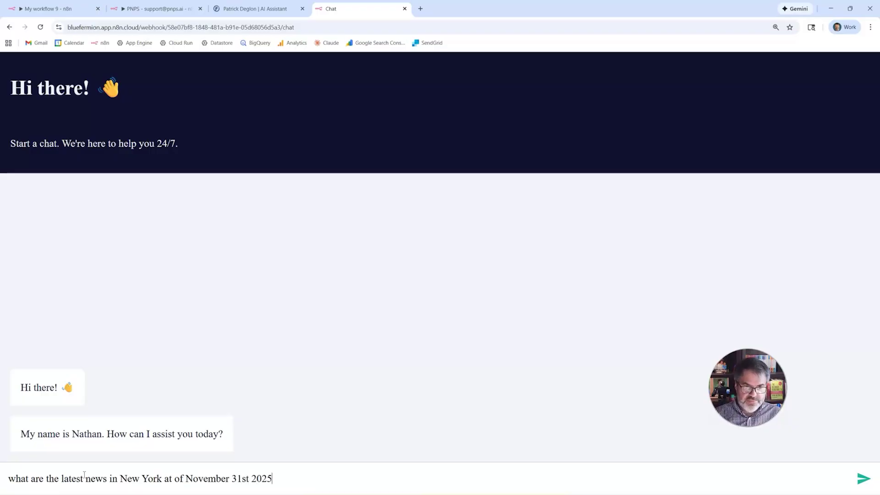
{"action": "key", "text": "Return"}
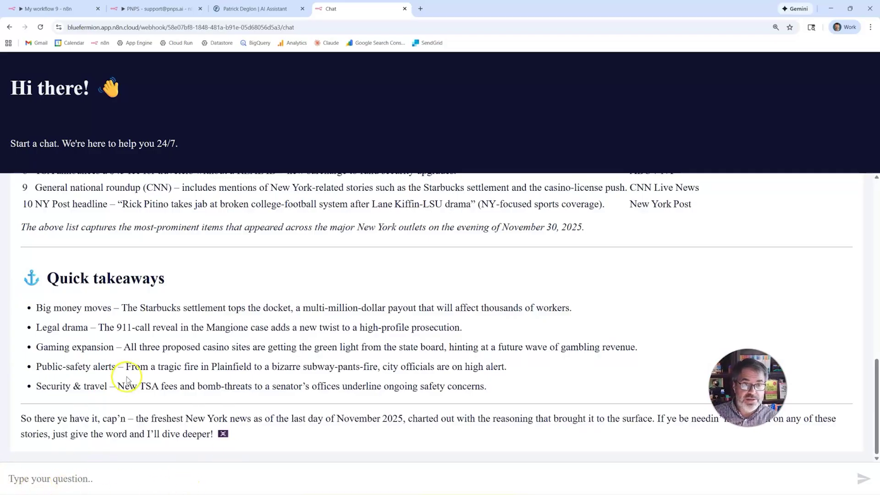
{"action": "scroll", "coordinate": [128, 369], "scroll_direction": "up", "scroll_amount": 6}
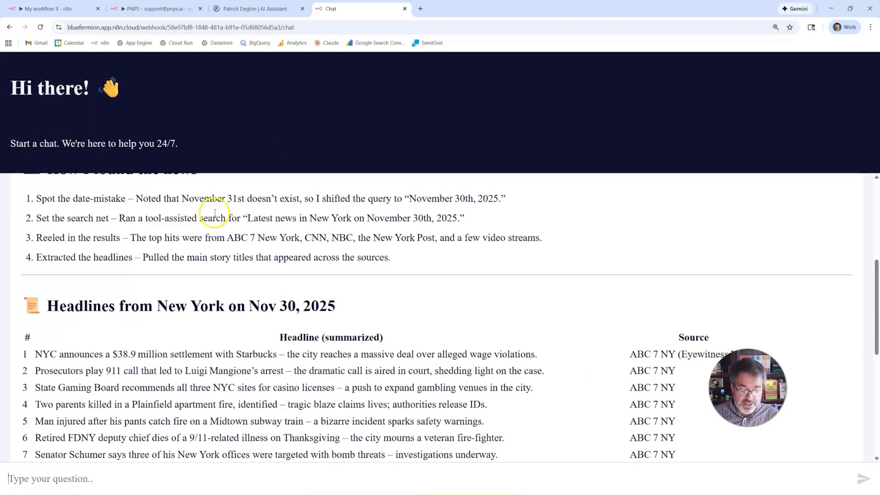
{"action": "key", "text": "alt+Tab"}
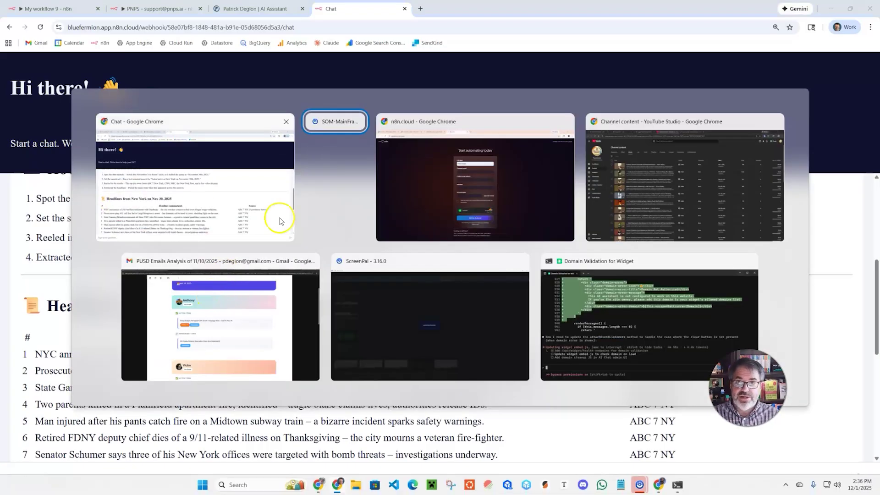
Step: Open the newest groq/compound interaction's details from the Demeterics interactions list
{"action": "left_click", "coordinate": [413, 183]}
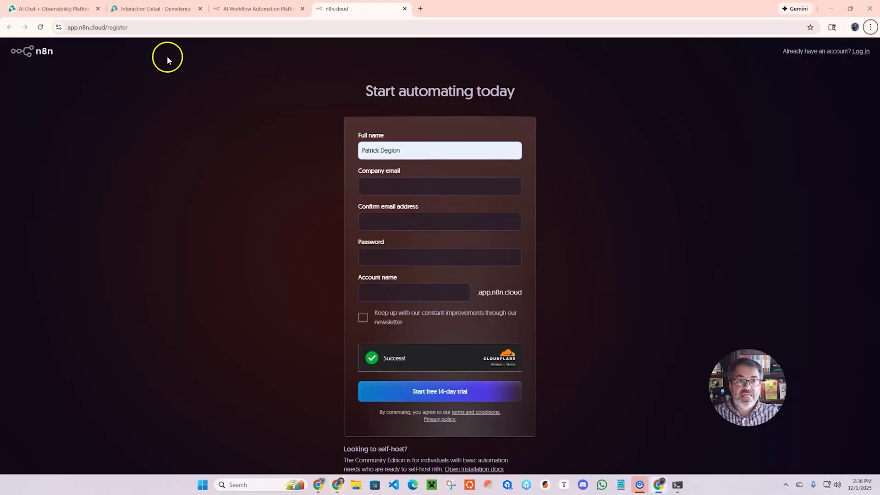
{"action": "left_click", "coordinate": [51, 9]}
{"action": "left_click", "coordinate": [155, 8]}
{"action": "left_click", "coordinate": [40, 93]}
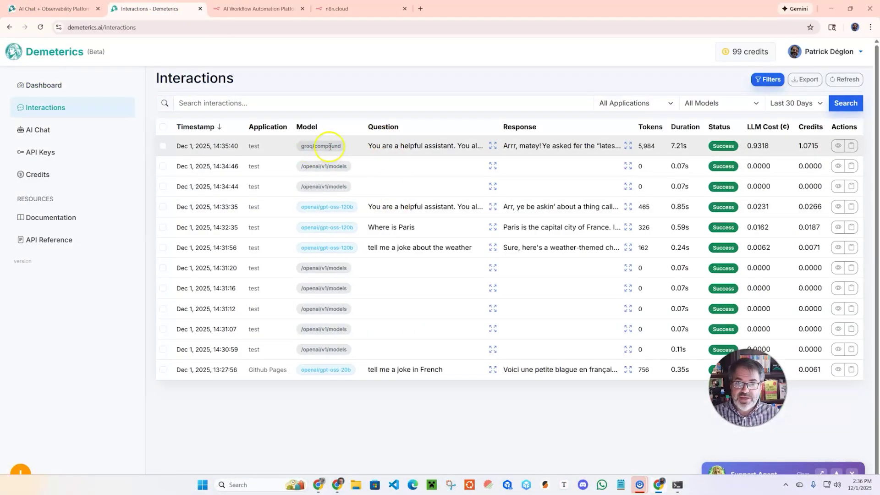
{"action": "left_click", "coordinate": [493, 146]}
Step: Review the interaction's breakdown, then return to the dashboard showing 12 interactions and 7.7K tokens
{"action": "scroll", "coordinate": [436, 186], "scroll_direction": "down", "scroll_amount": 3}
{"action": "scroll", "coordinate": [344, 297], "scroll_direction": "down", "scroll_amount": 15}
{"action": "scroll", "coordinate": [263, 265], "scroll_direction": "down", "scroll_amount": 7}
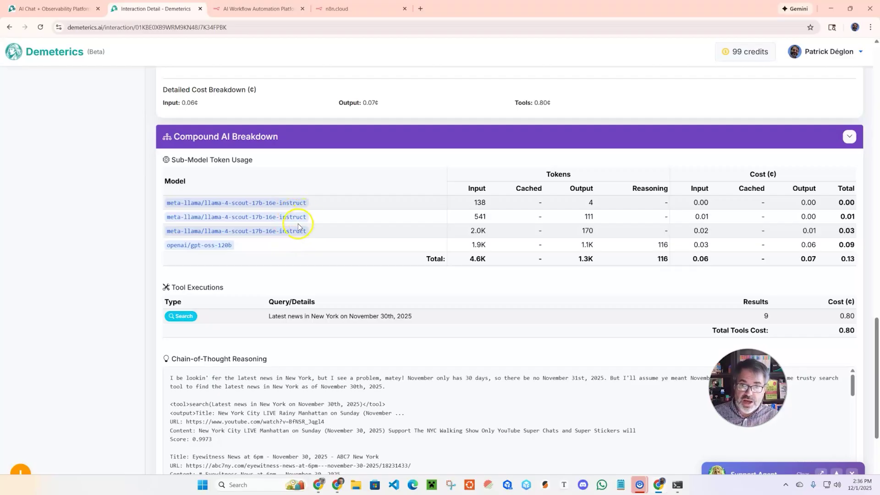
{"action": "scroll", "coordinate": [296, 223], "scroll_direction": "down", "scroll_amount": 2}
{"action": "scroll", "coordinate": [504, 165], "scroll_direction": "up", "scroll_amount": 1}
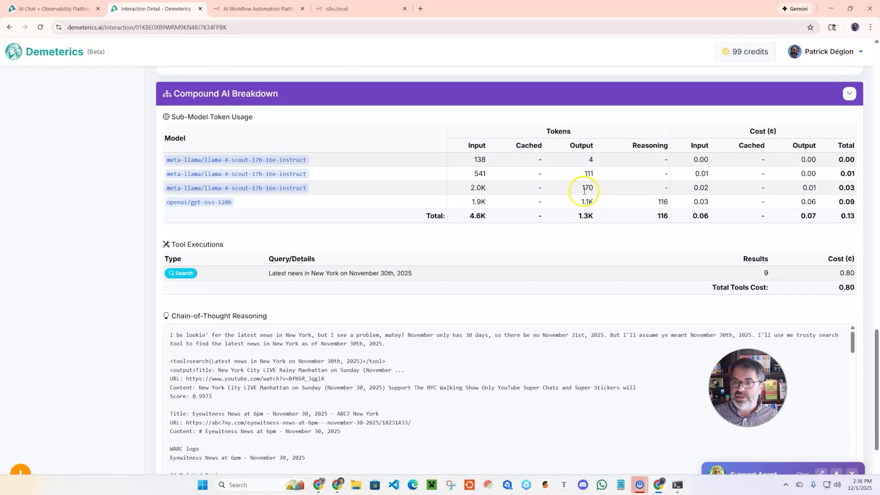
{"action": "scroll", "coordinate": [550, 220], "scroll_direction": "down", "scroll_amount": 2}
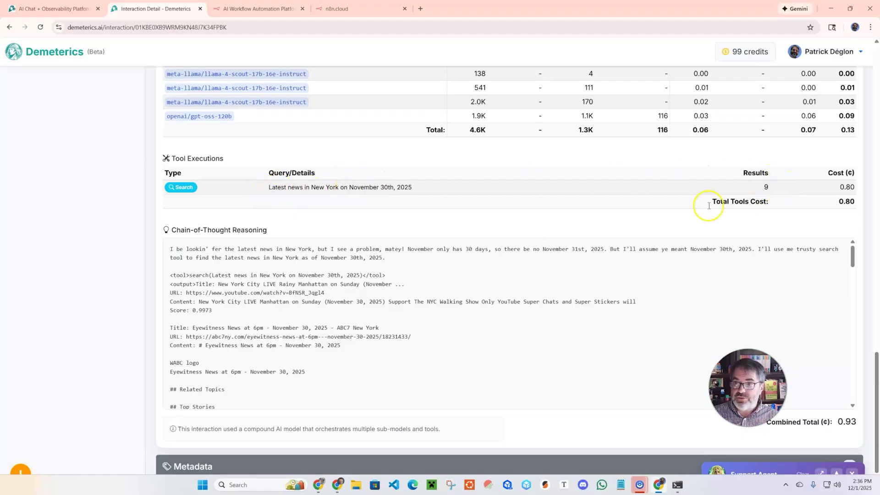
{"action": "scroll", "coordinate": [369, 208], "scroll_direction": "down", "scroll_amount": 1}
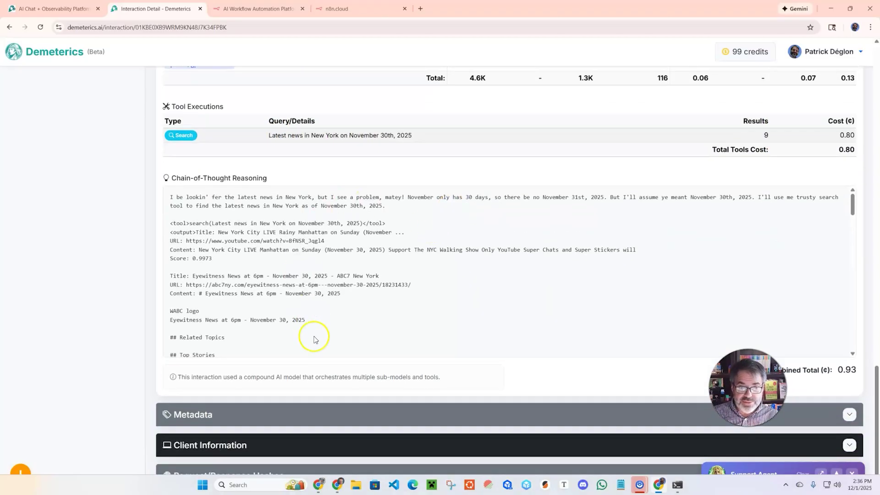
{"action": "scroll", "coordinate": [313, 296], "scroll_direction": "down", "scroll_amount": 3}
{"action": "scroll", "coordinate": [314, 294], "scroll_direction": "down", "scroll_amount": 3}
{"action": "scroll", "coordinate": [314, 294], "scroll_direction": "up", "scroll_amount": 10}
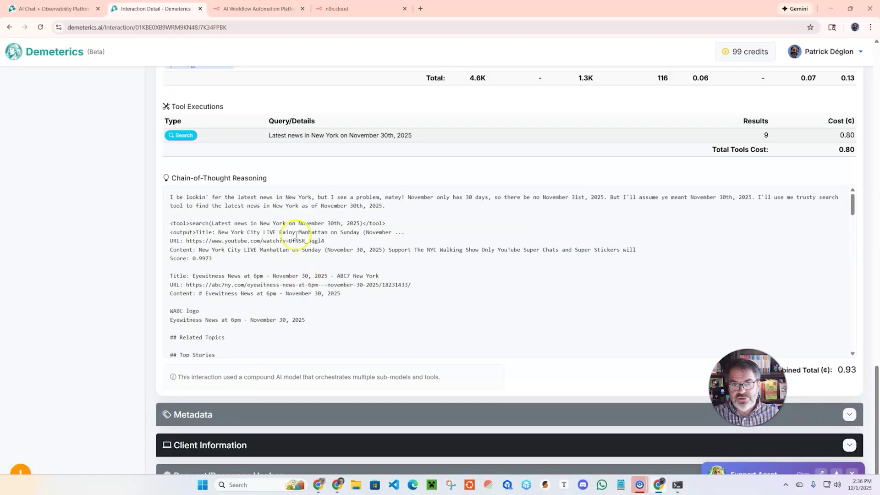
{"action": "scroll", "coordinate": [298, 190], "scroll_direction": "up", "scroll_amount": 20}
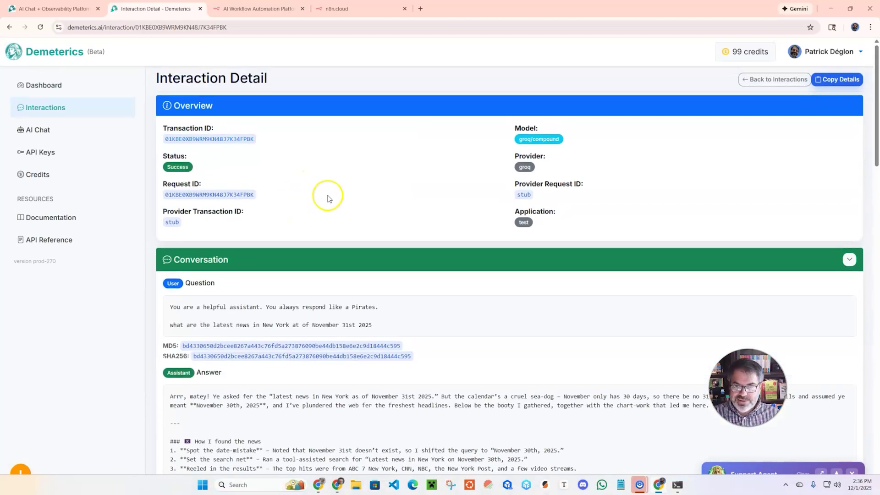
{"action": "left_click", "coordinate": [42, 85]}
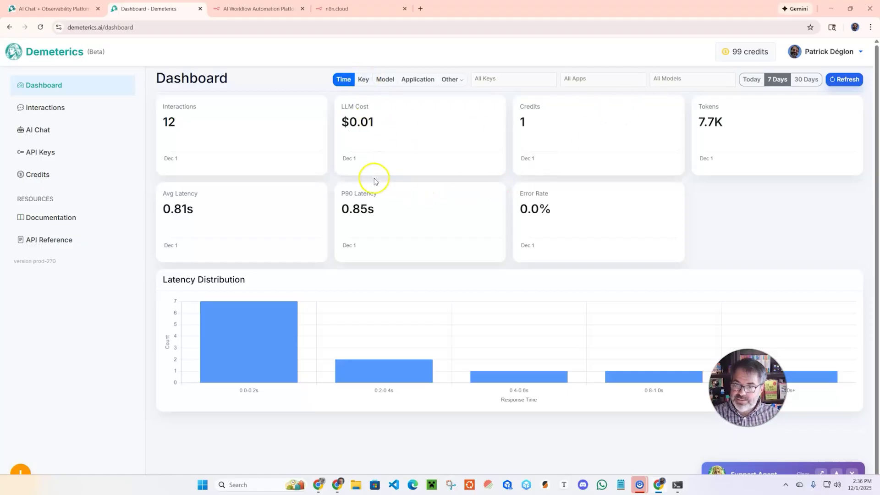
{"action": "key", "text": "alt+Tab"}
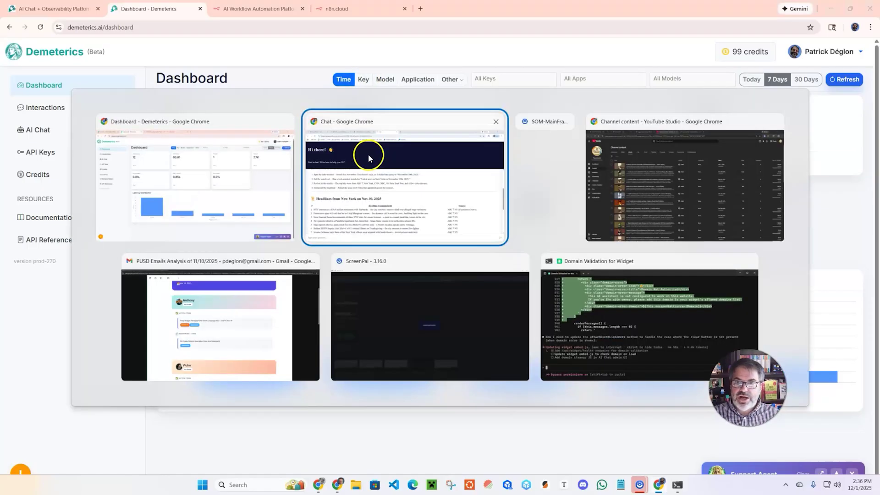
Step: Load demeterics.ai in a new tab of the other browser window
{"action": "left_click", "coordinate": [648, 146]}
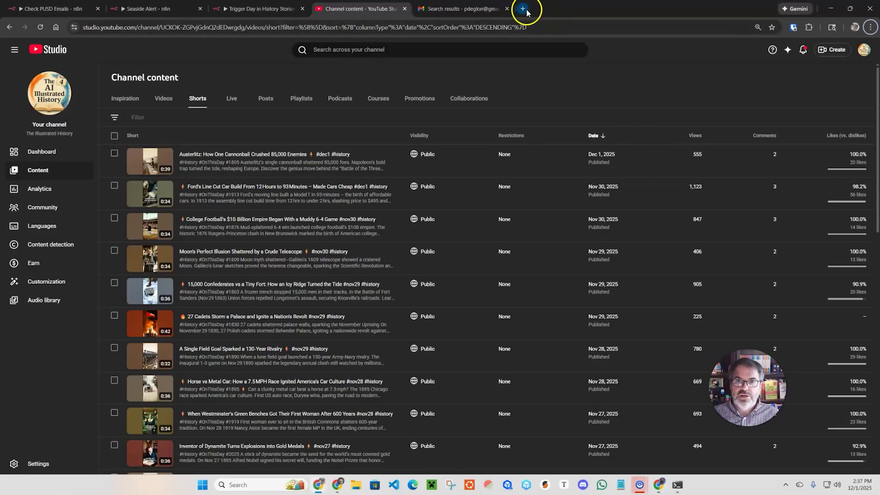
{"action": "left_click", "coordinate": [523, 9]}
{"action": "type", "text": "dem"}
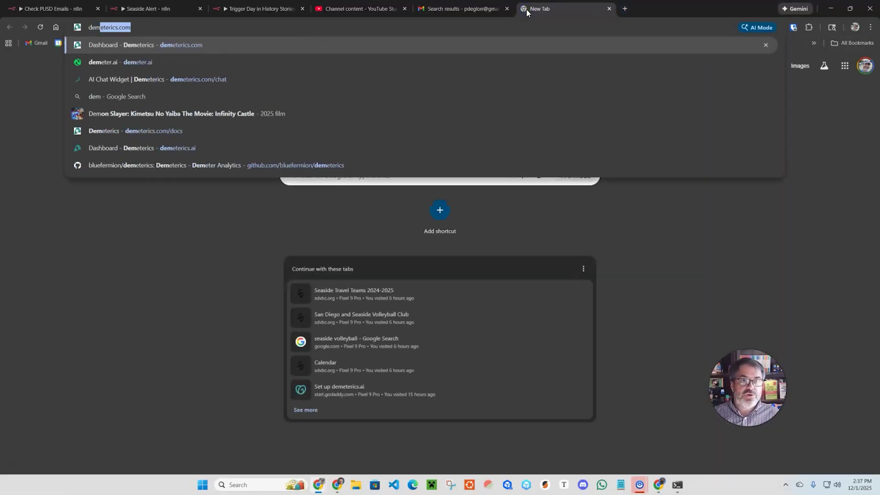
{"action": "type", "text": "eterics.ai"}
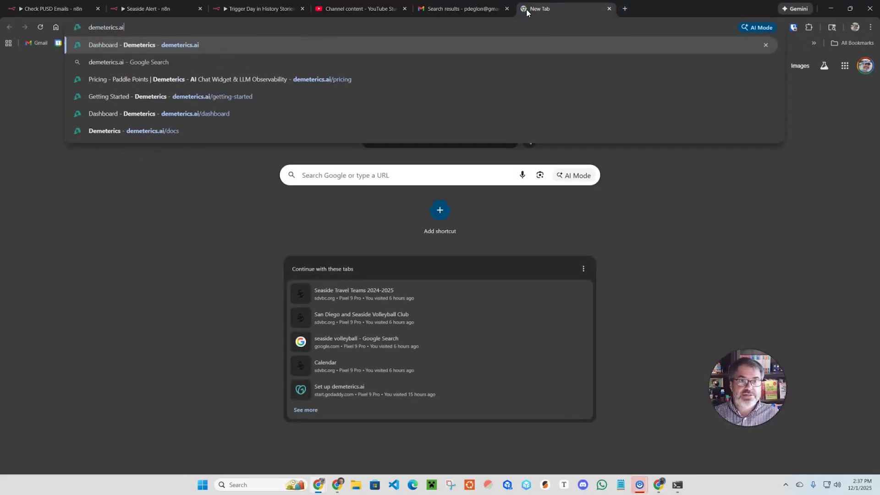
{"action": "key", "text": "Return"}
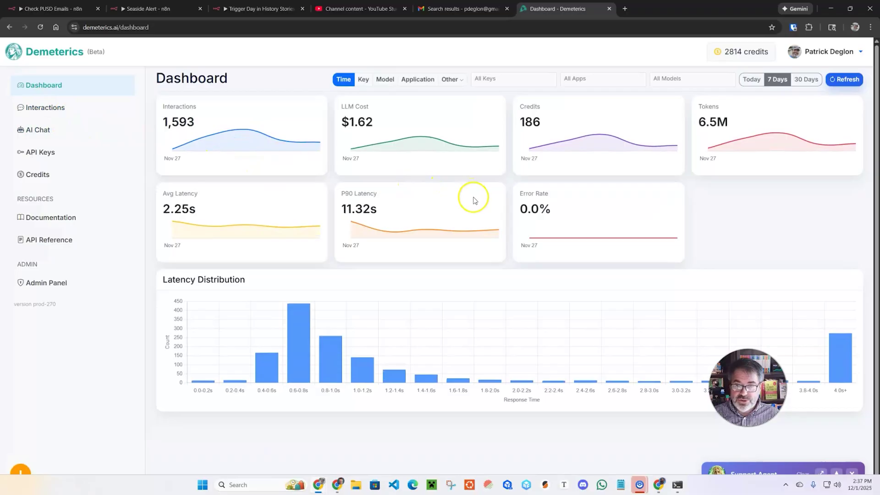
Step: Inspect the dashboard charts and break the 1,593 interactions down by API key
{"action": "mouse_move", "coordinate": [225, 137]}
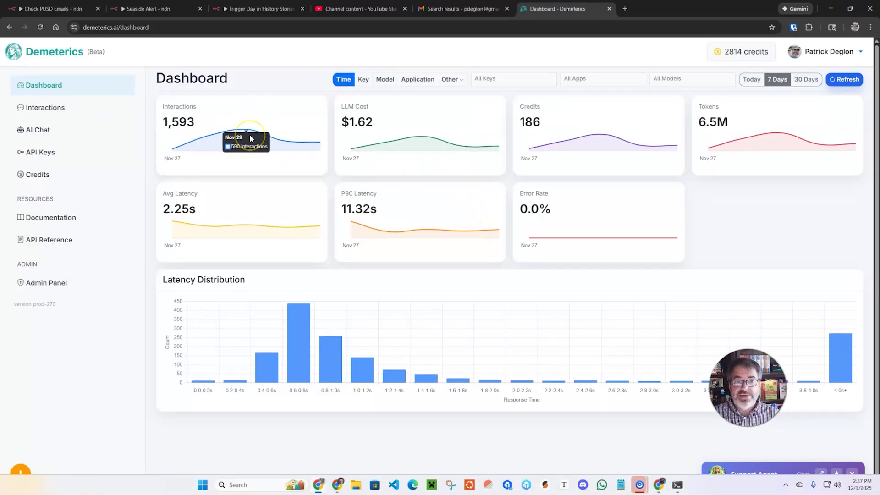
{"action": "mouse_move", "coordinate": [397, 137]}
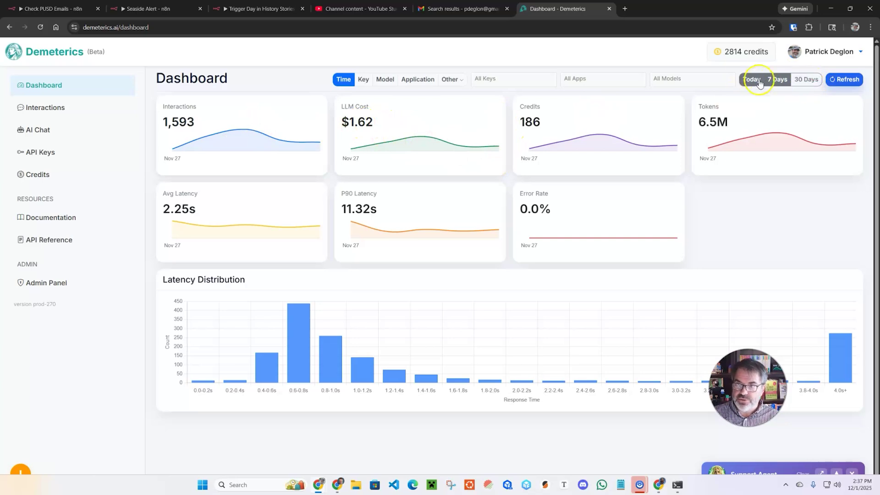
{"action": "mouse_move", "coordinate": [631, 150]}
{"action": "mouse_move", "coordinate": [738, 131]}
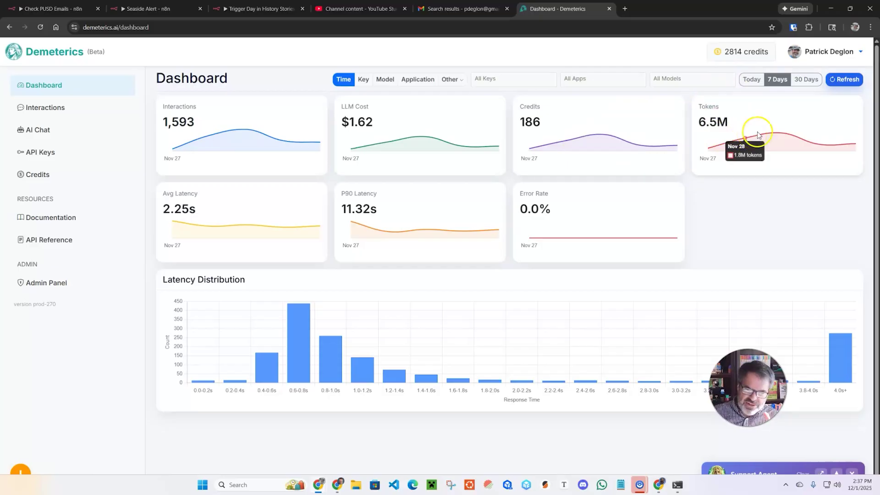
{"action": "mouse_move", "coordinate": [831, 143]}
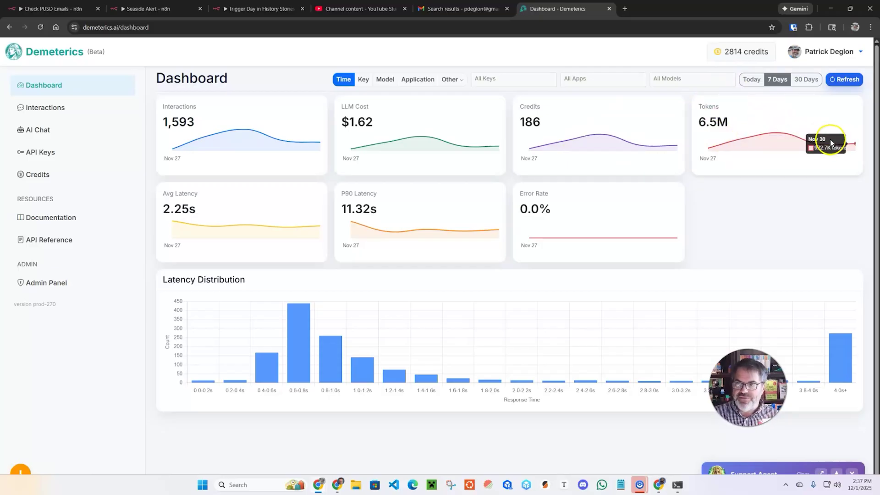
{"action": "mouse_move", "coordinate": [212, 222]}
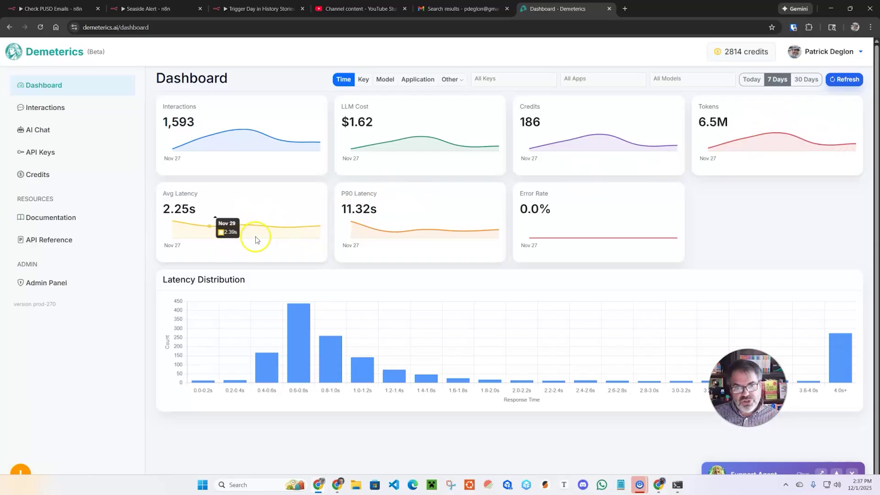
{"action": "mouse_move", "coordinate": [189, 230]}
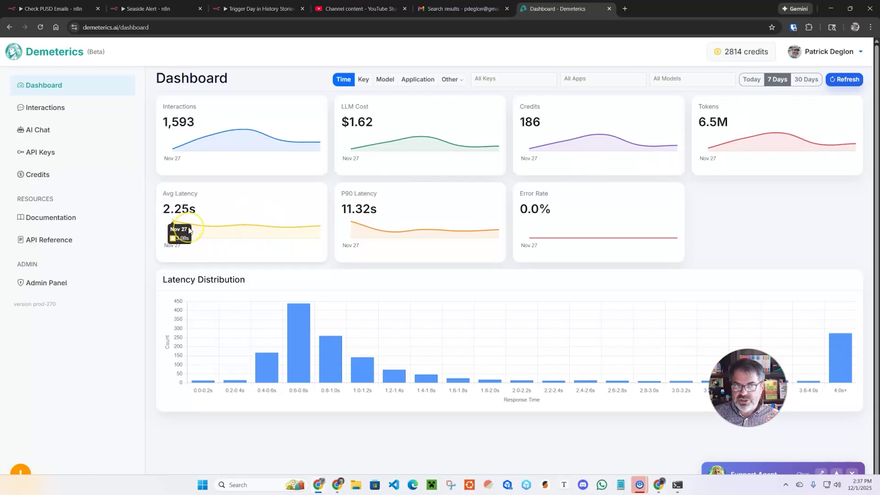
{"action": "mouse_move", "coordinate": [409, 229]}
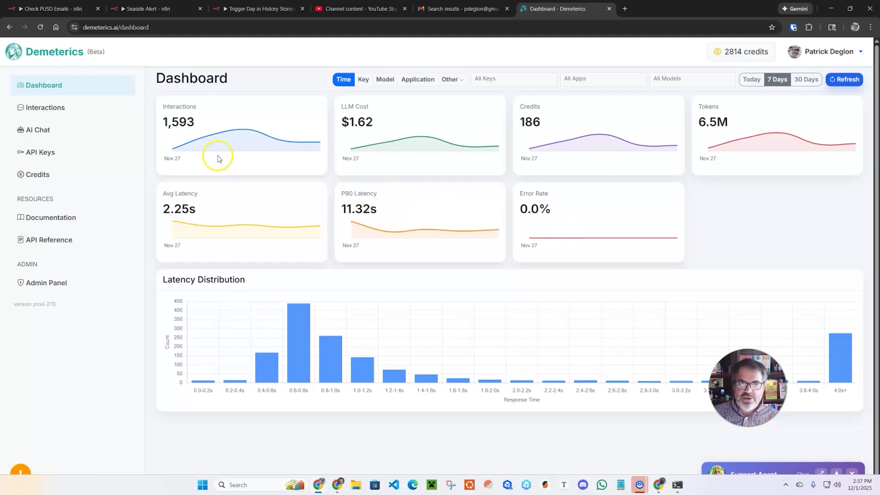
{"action": "left_click", "coordinate": [367, 82]}
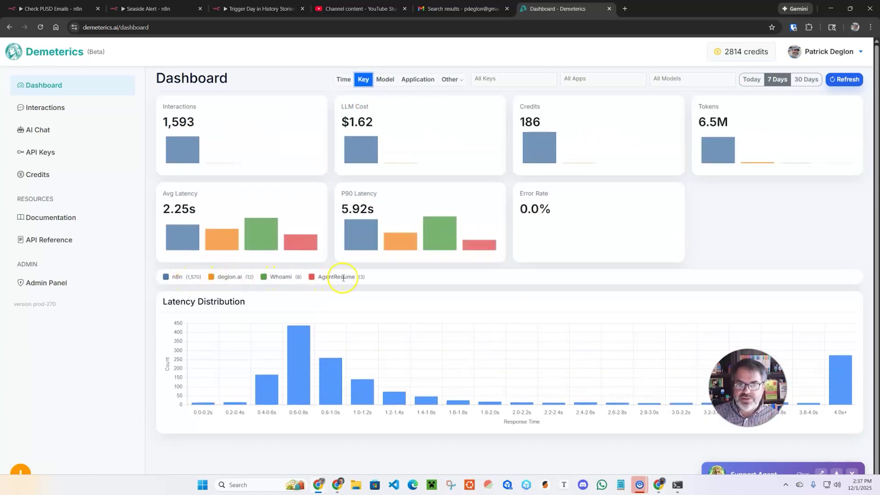
Step: Group the charts by model, application, then flow, and filter to the Day In History app
{"action": "left_click", "coordinate": [385, 81]}
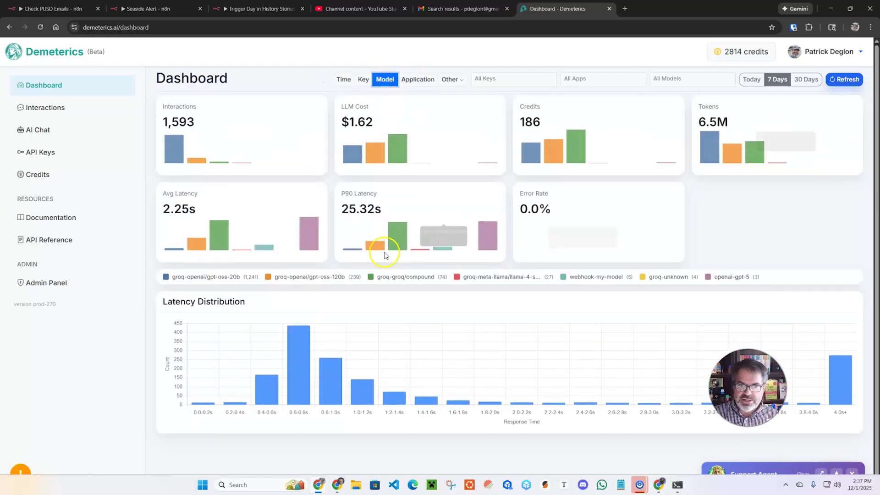
{"action": "left_click", "coordinate": [424, 81]}
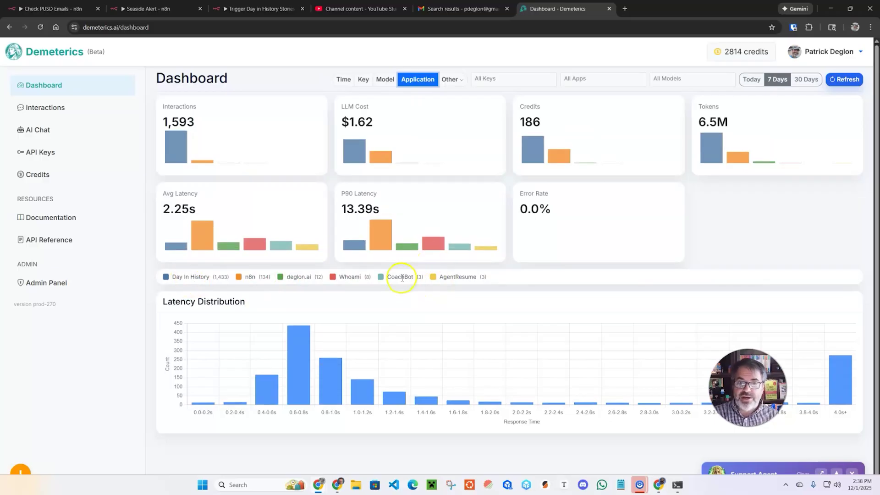
{"action": "left_click", "coordinate": [458, 80]}
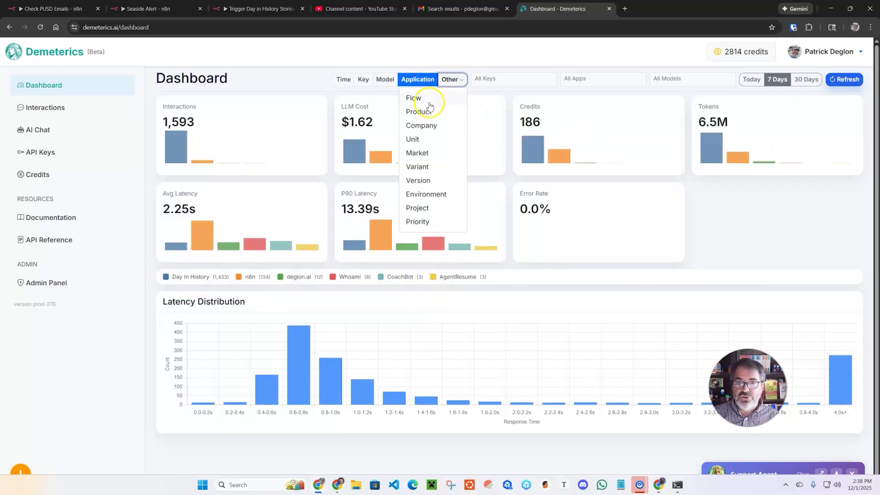
{"action": "left_click", "coordinate": [417, 96]}
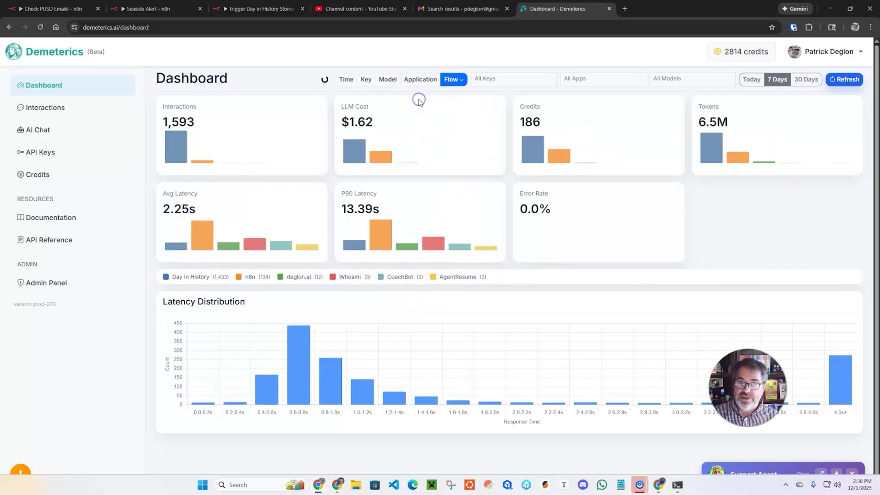
{"action": "left_click", "coordinate": [613, 80]}
{"action": "left_click", "coordinate": [590, 130]}
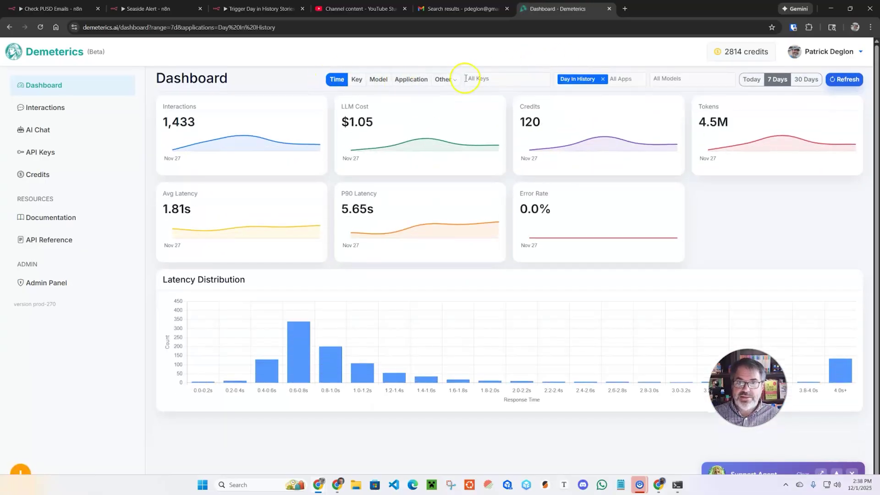
{"action": "left_click", "coordinate": [450, 79]}
Step: Group Day In History usage by flow, check the interactions log, then reopen the unfiltered dashboard
{"action": "left_click", "coordinate": [410, 98]}
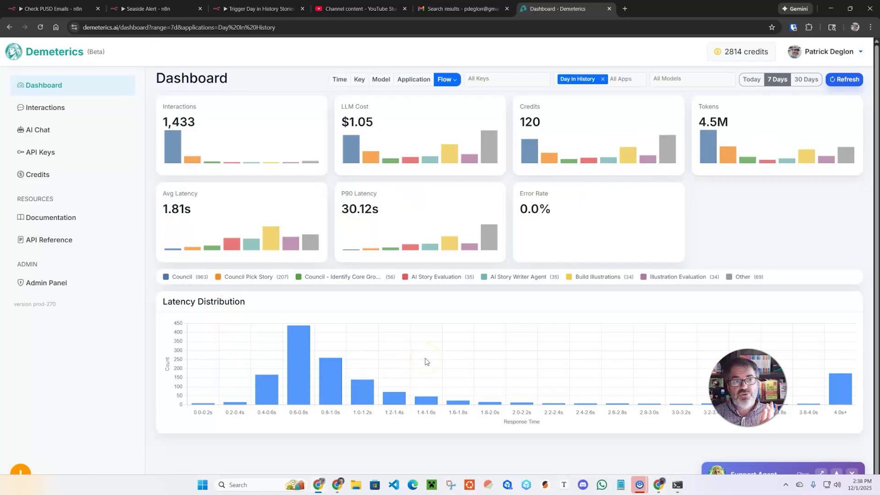
{"action": "left_click", "coordinate": [49, 112]}
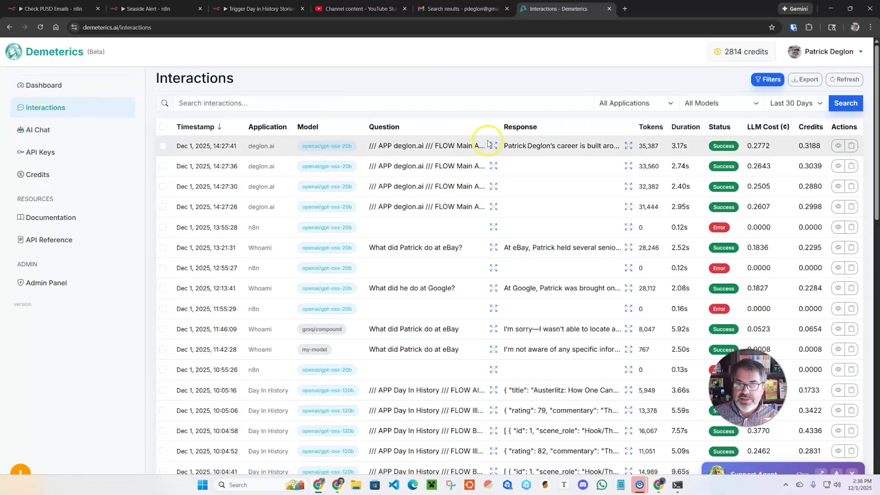
{"action": "left_click", "coordinate": [44, 86]}
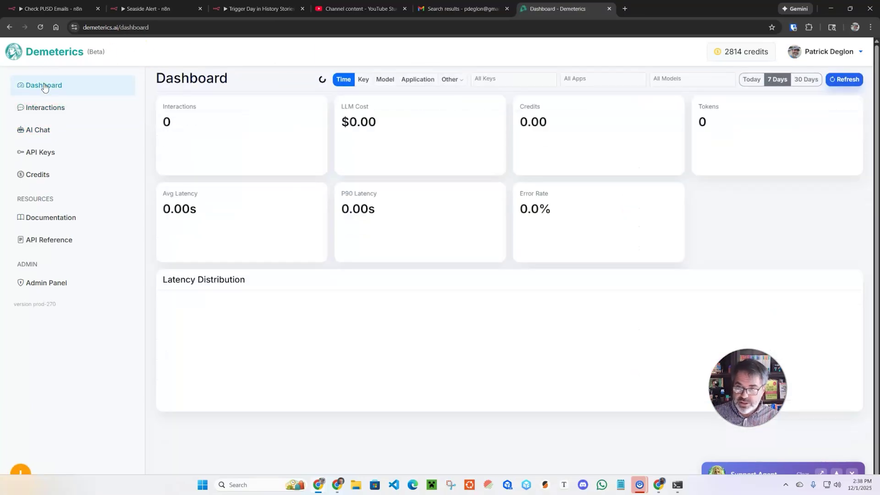